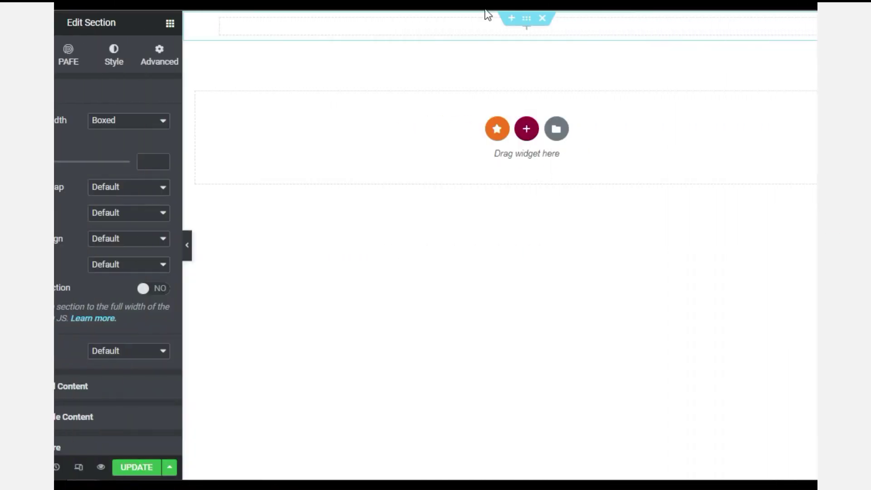
# Add a one-column section with Fit To Screen height, then start a widget search for its column.
pyautogui.press('Delete')
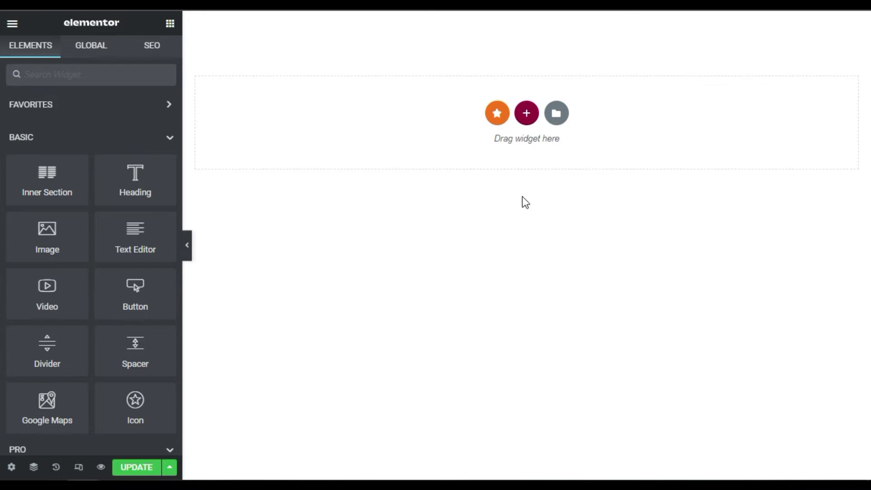
pyautogui.click(526, 113)
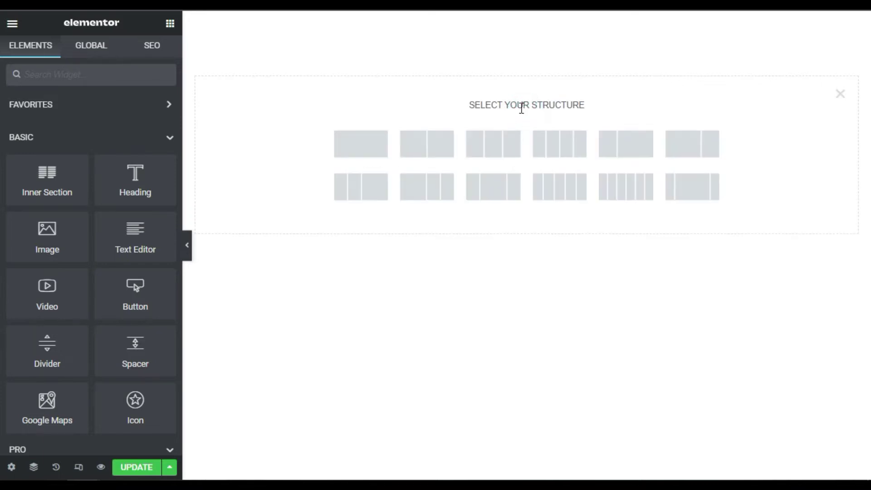
pyautogui.click(346, 147)
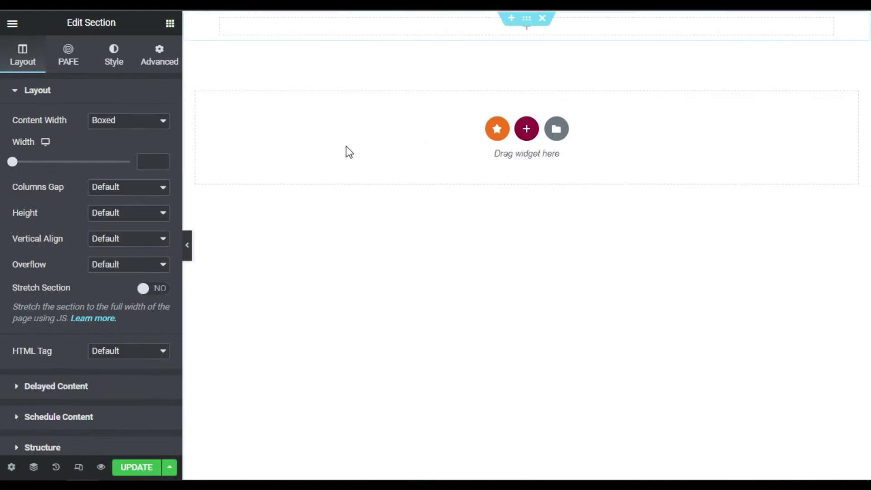
pyautogui.click(103, 218)
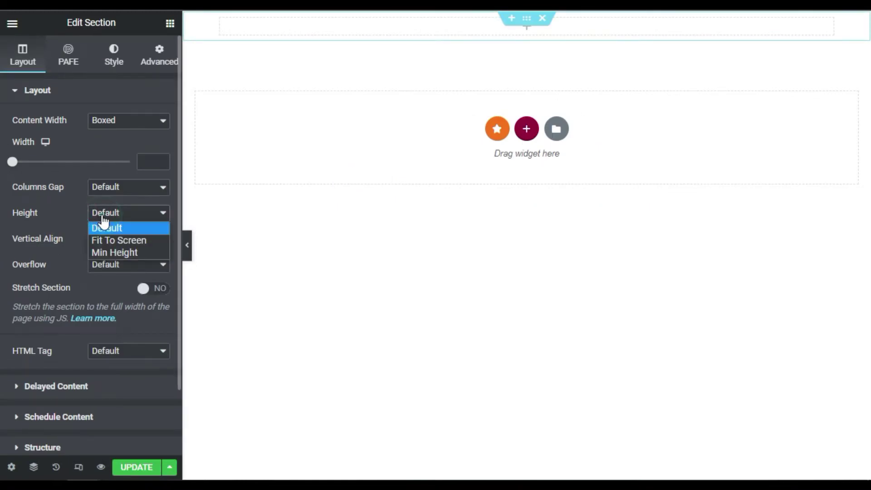
pyautogui.click(97, 240)
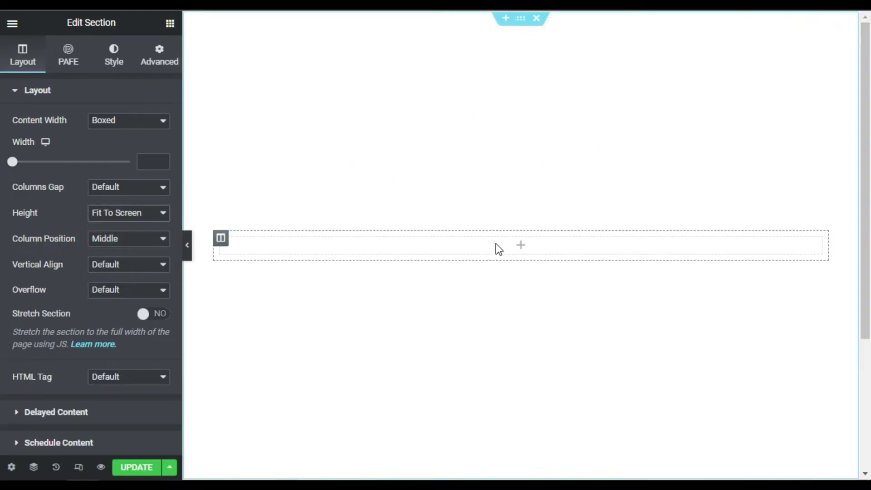
pyautogui.click(522, 247)
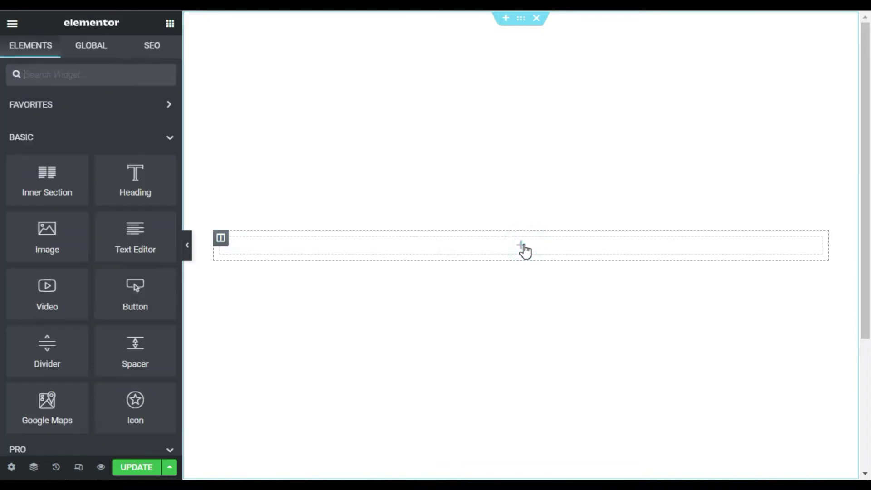
pyautogui.click(77, 73)
# Search widgets for 'carousel' and drop a Media Carousel into the empty column.
pyautogui.write('car')
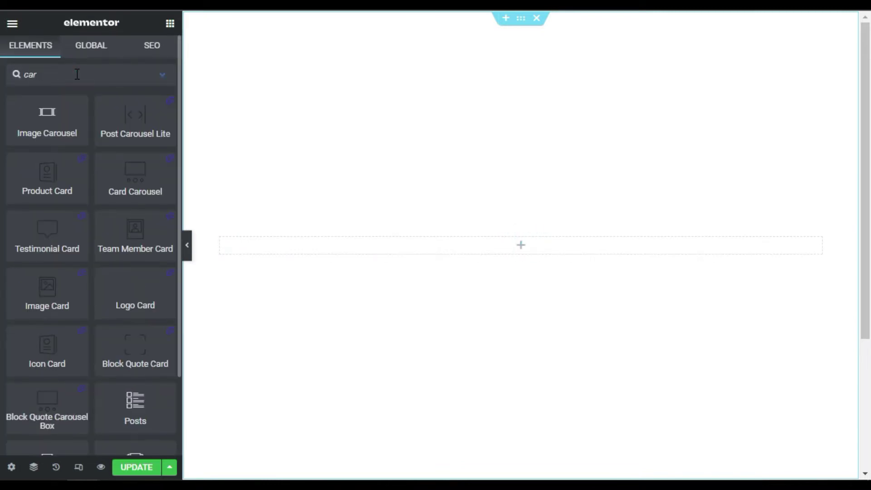
pyautogui.write('ousel')
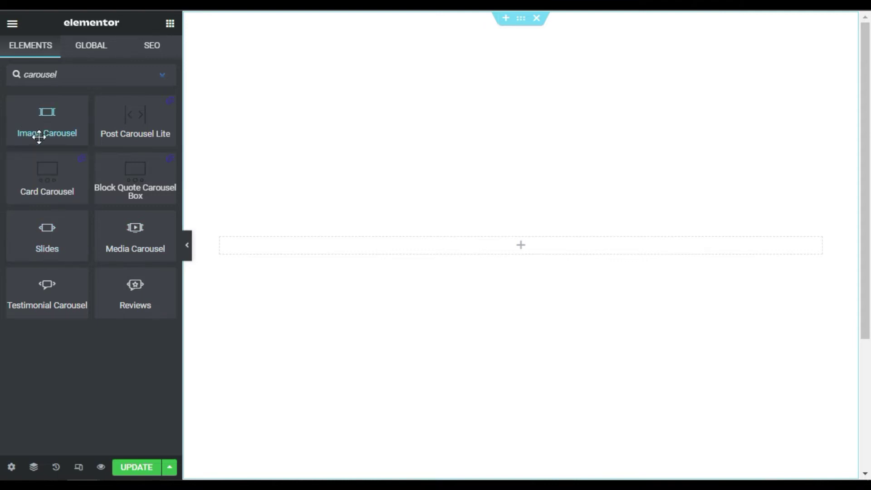
pyautogui.moveTo(125, 239); pyautogui.dragTo(492, 251)
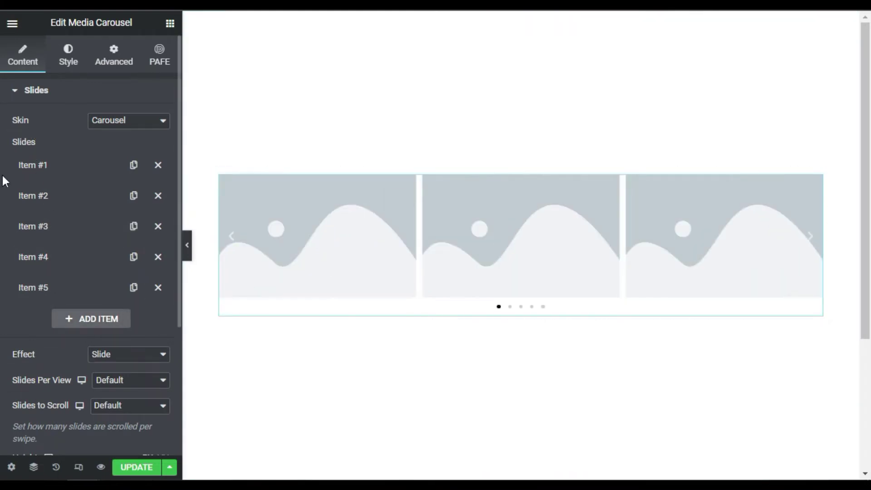
# Keep the first slide as an image and give it Space-1 from the Media Library.
pyautogui.click(54, 170)
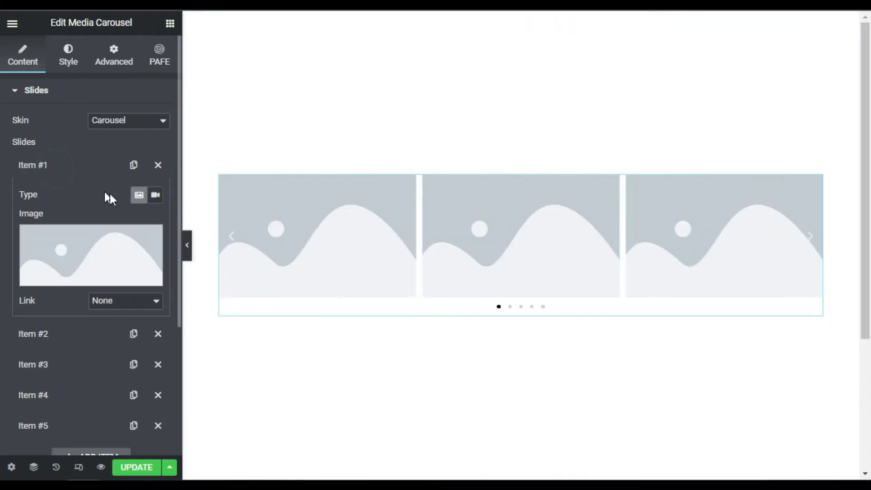
pyautogui.click(155, 196)
pyautogui.click(142, 197)
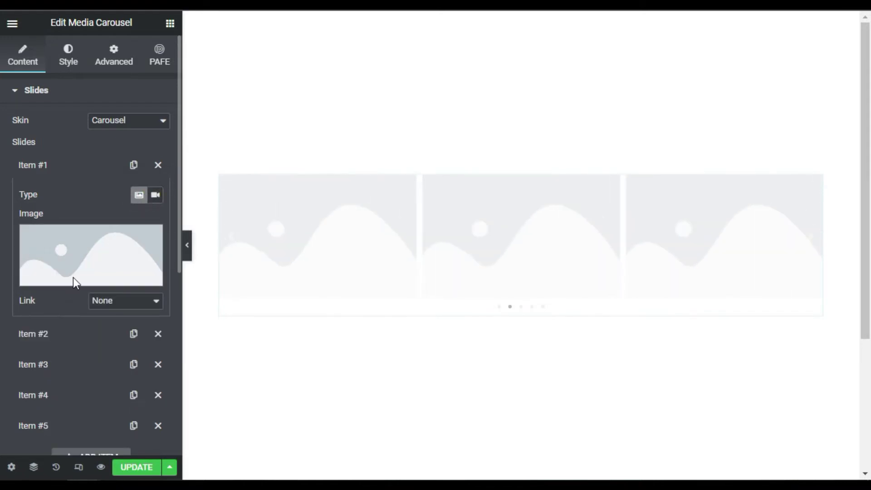
pyautogui.click(52, 259)
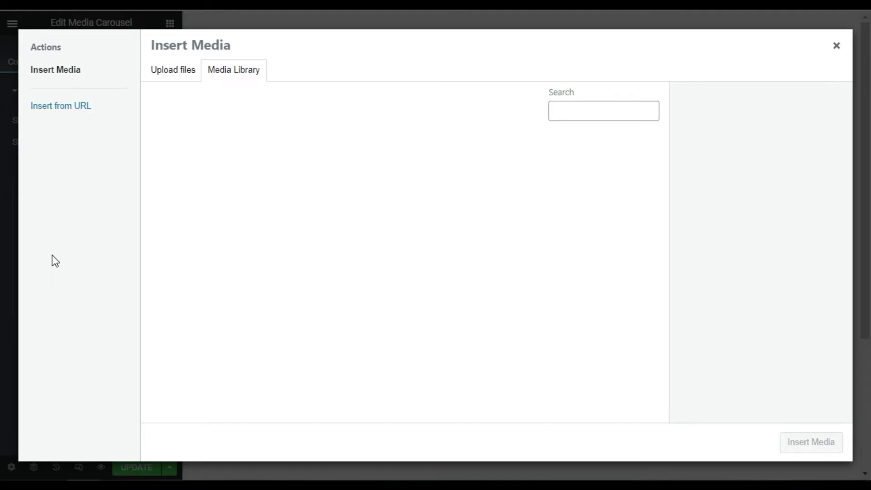
pyautogui.click(194, 165)
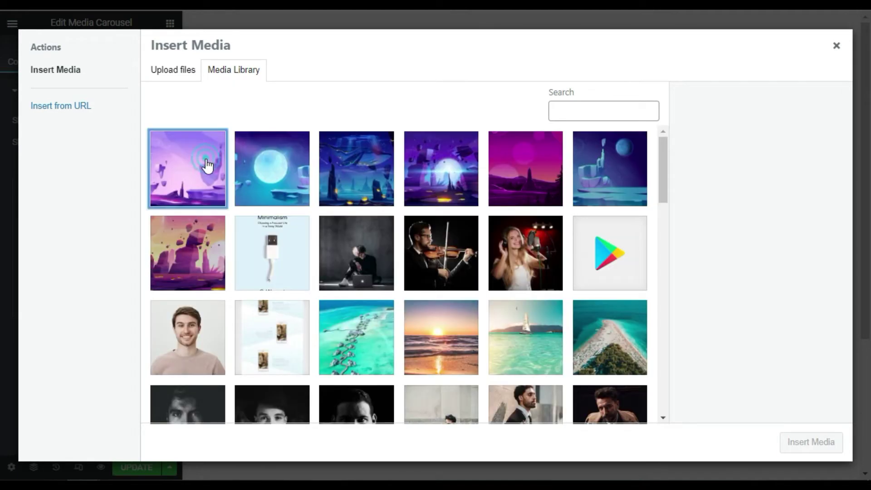
pyautogui.click(818, 443)
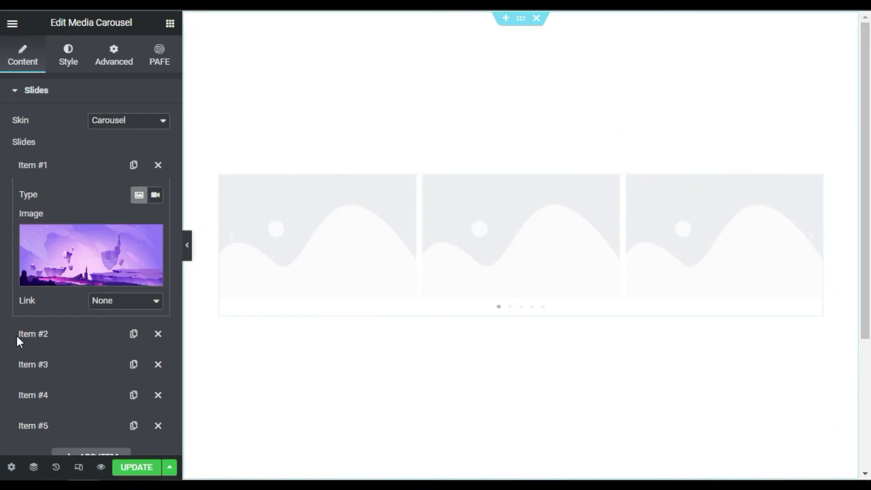
# Set the second slide's image to Space-2.
pyautogui.click(50, 335)
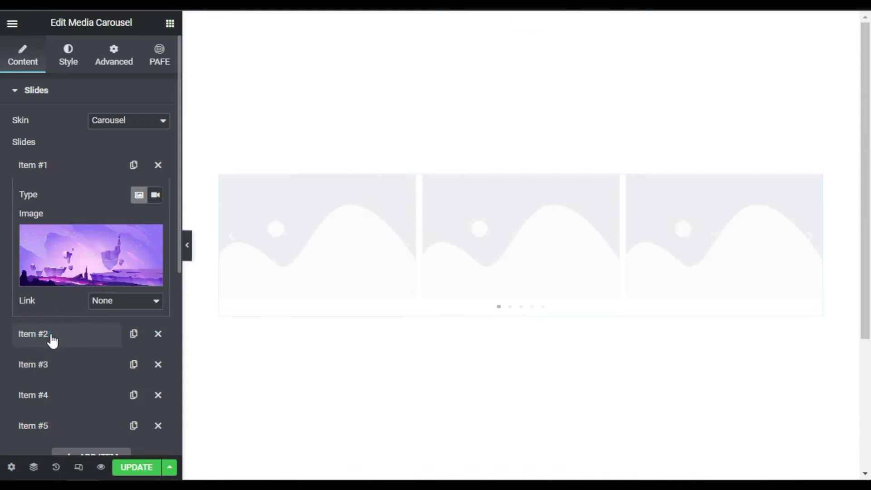
pyautogui.click(91, 311)
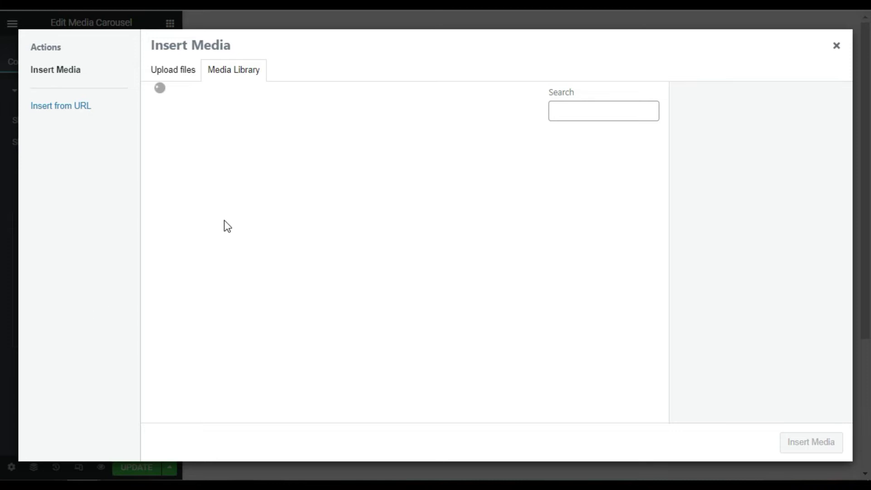
pyautogui.click(304, 195)
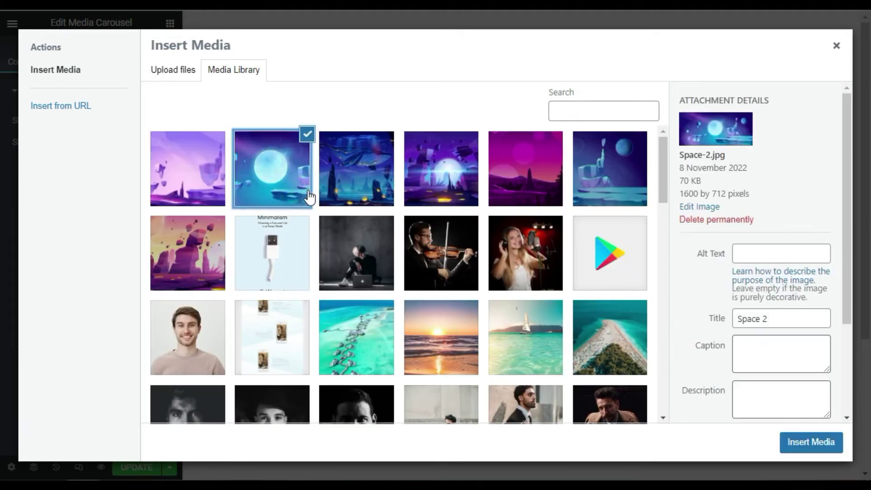
pyautogui.click(825, 441)
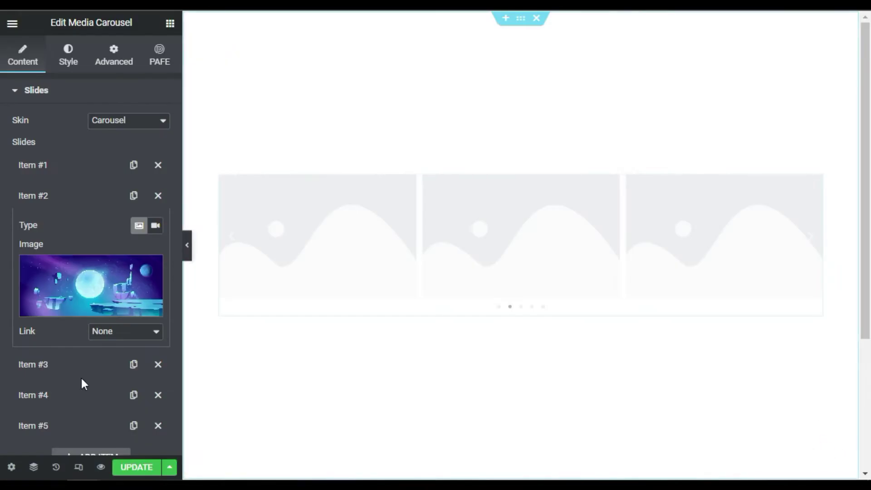
# Set the third slide's image to Space-4-scaled.
pyautogui.click(56, 368)
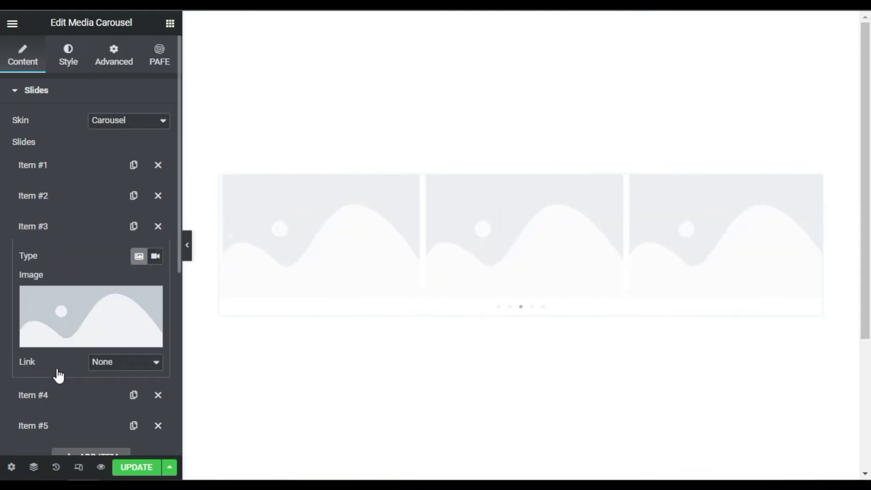
pyautogui.click(117, 343)
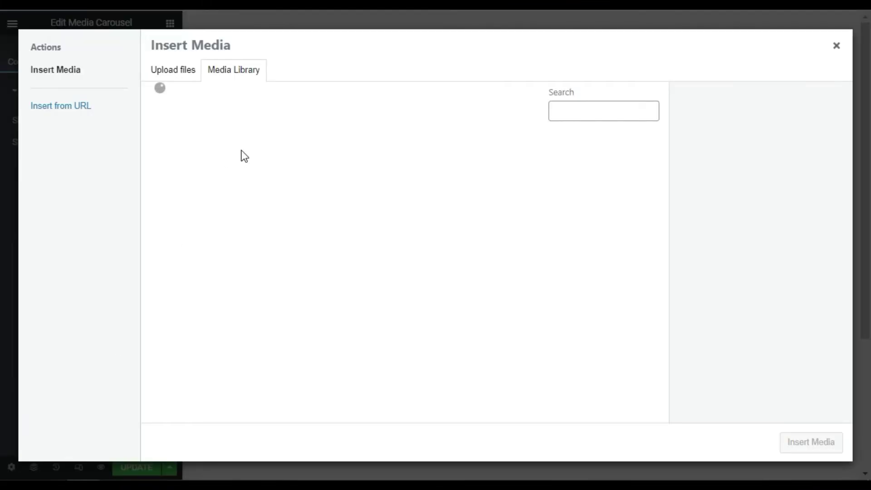
pyautogui.click(427, 188)
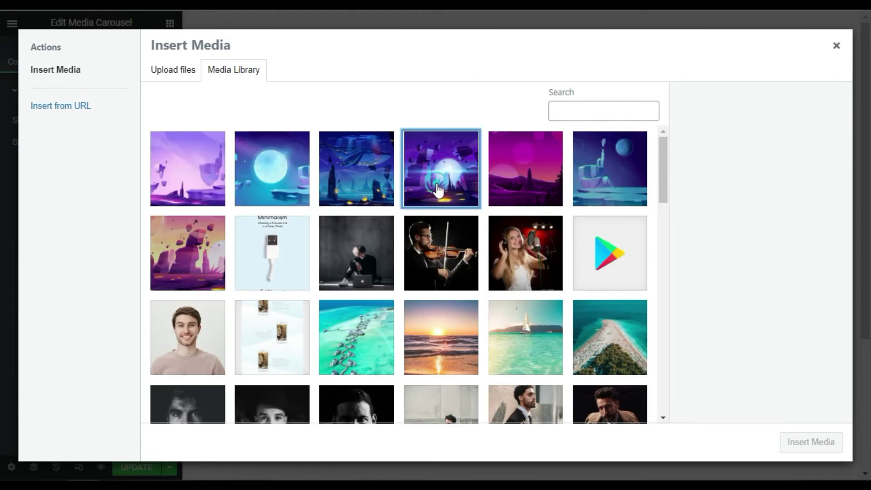
pyautogui.click(817, 436)
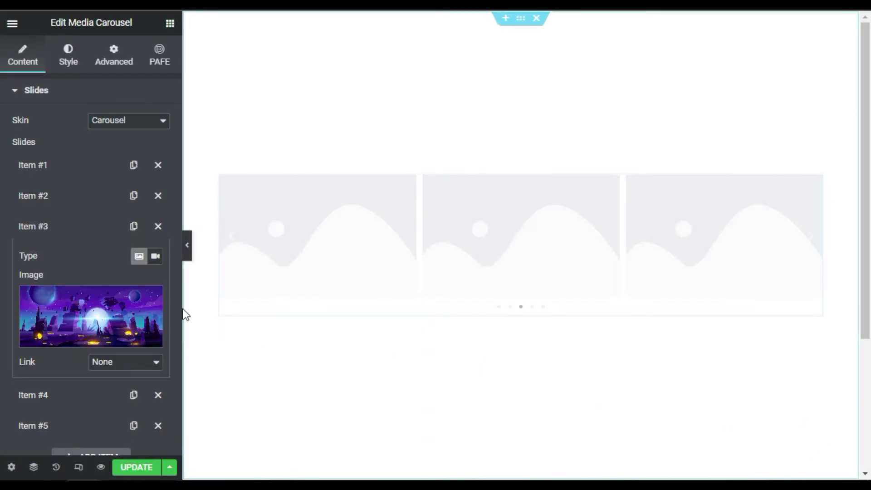
pyautogui.scroll(-3, 41, 393)
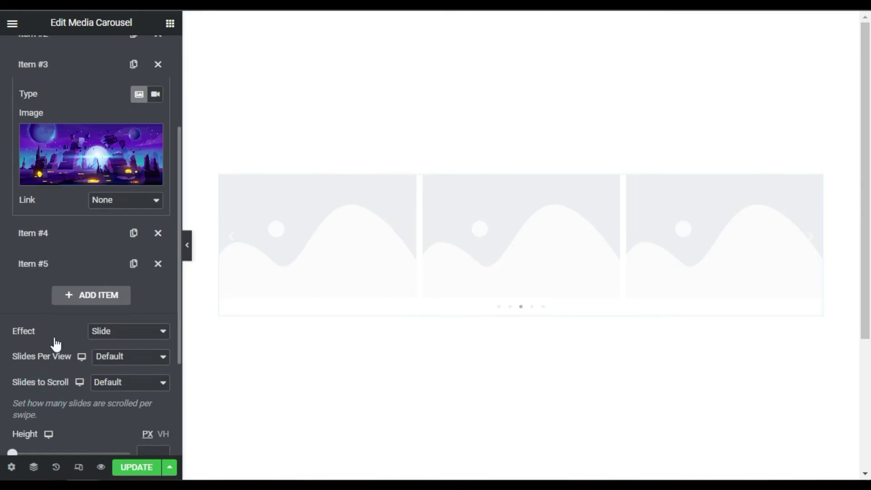
# Set the fourth slide's image to space-box3.
pyautogui.click(78, 232)
pyautogui.click(87, 203)
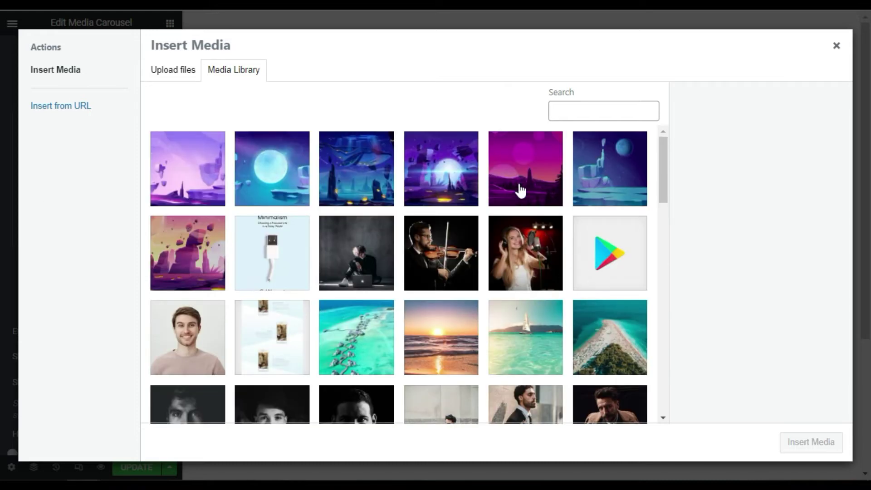
pyautogui.click(520, 190)
pyautogui.click(797, 447)
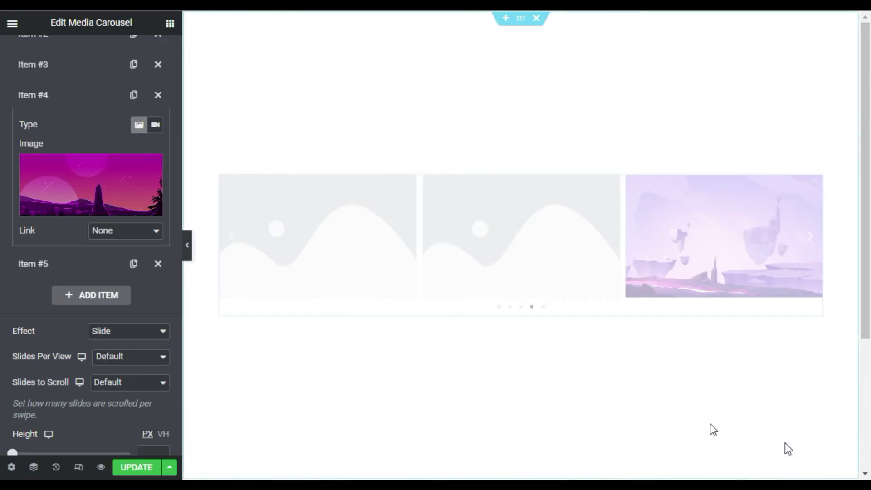
# Set the fifth slide's image to space-box2.
pyautogui.click(86, 271)
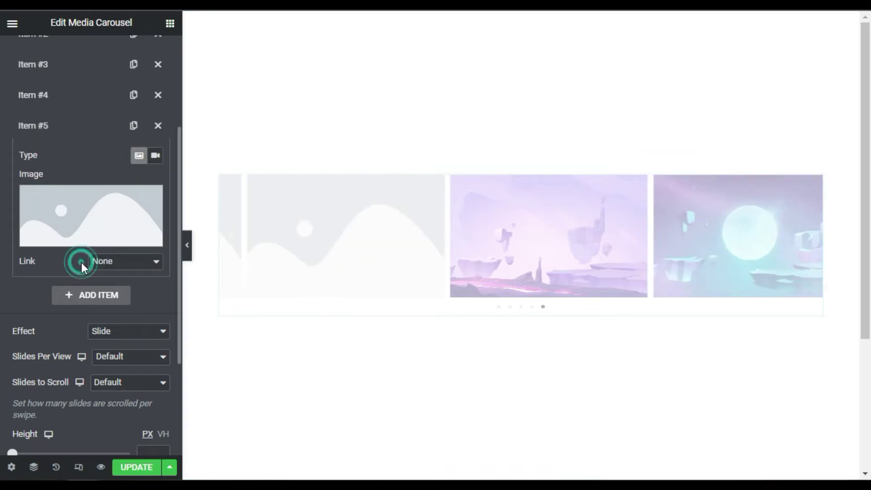
pyautogui.click(85, 238)
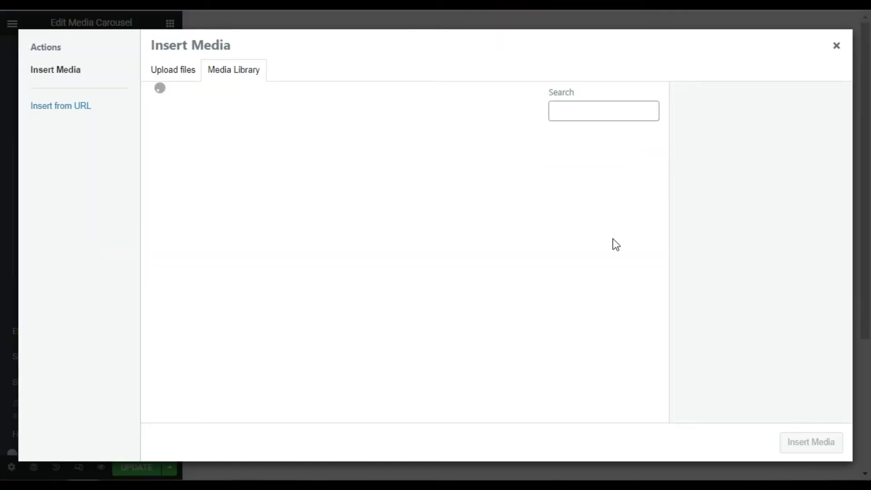
pyautogui.click(580, 190)
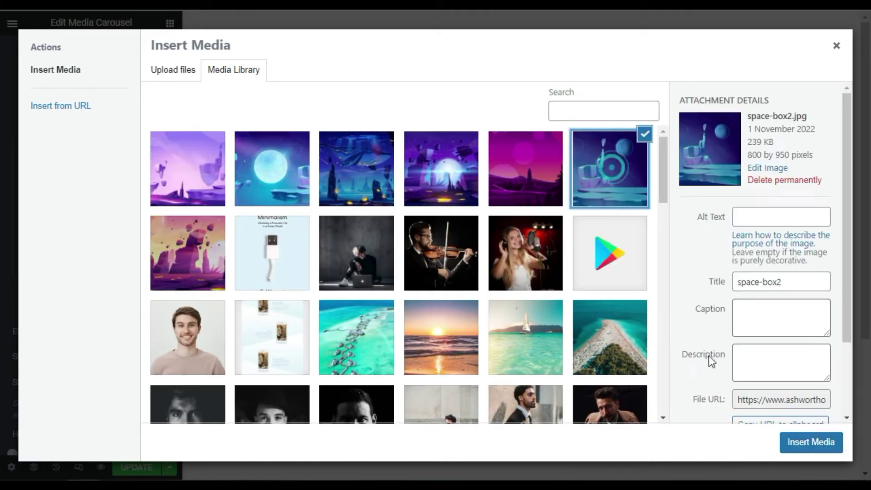
pyautogui.click(812, 441)
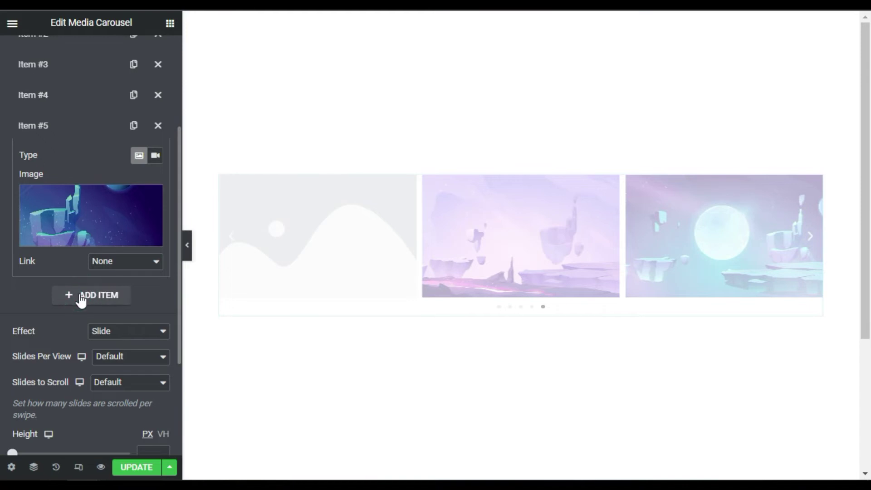
# Add a sixth slide holding the space-box1 image.
pyautogui.click(81, 297)
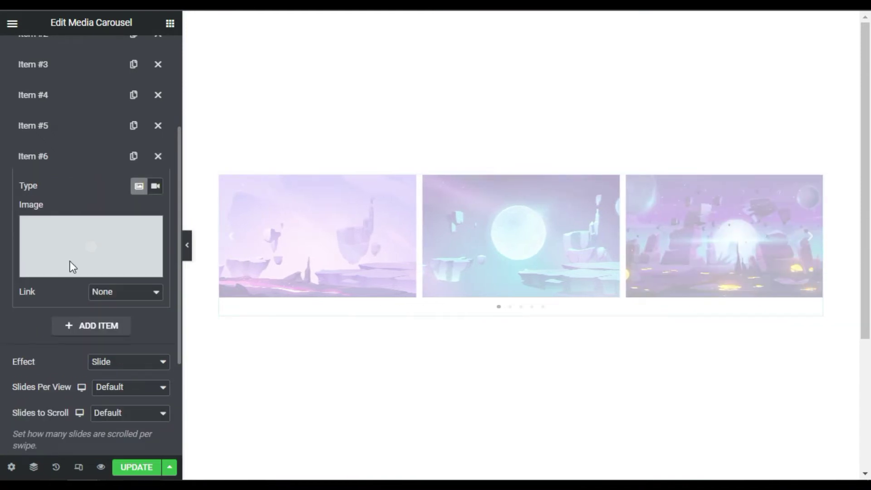
pyautogui.click(87, 267)
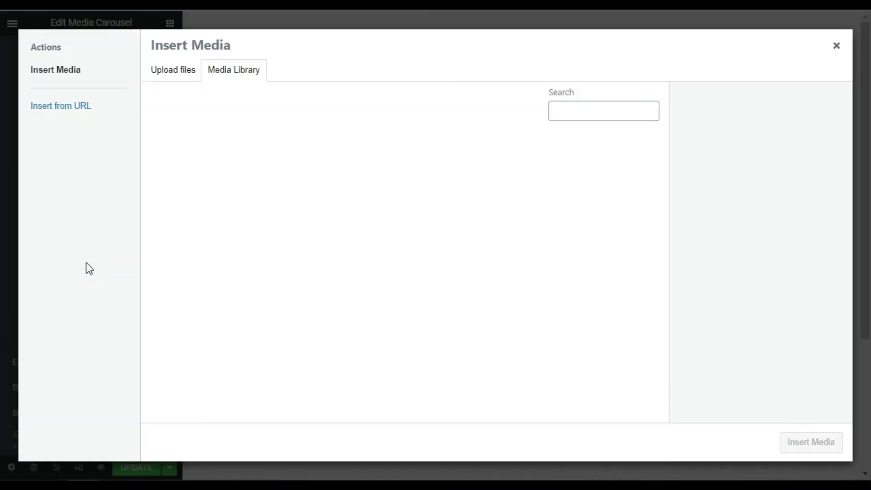
pyautogui.click(194, 277)
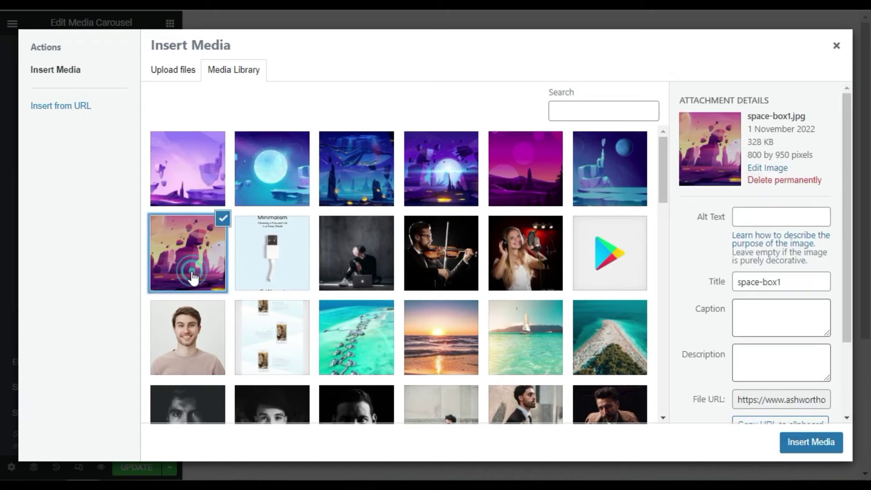
pyautogui.click(784, 440)
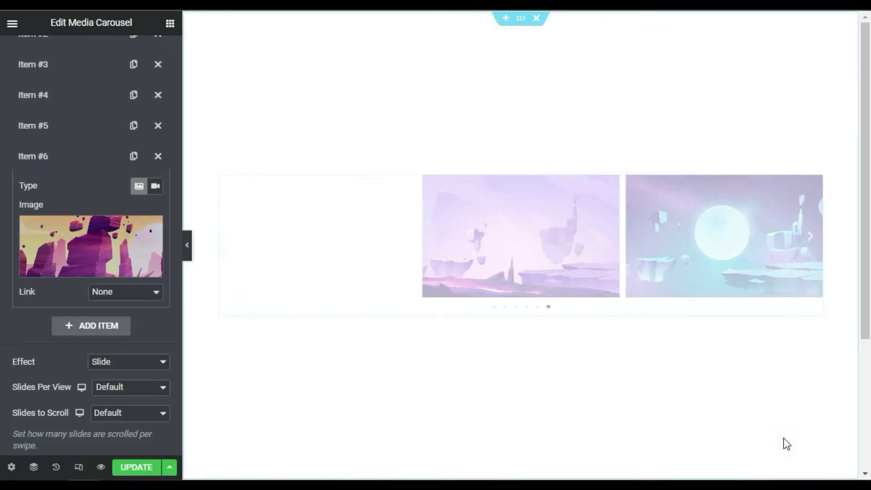
pyautogui.click(6, 320)
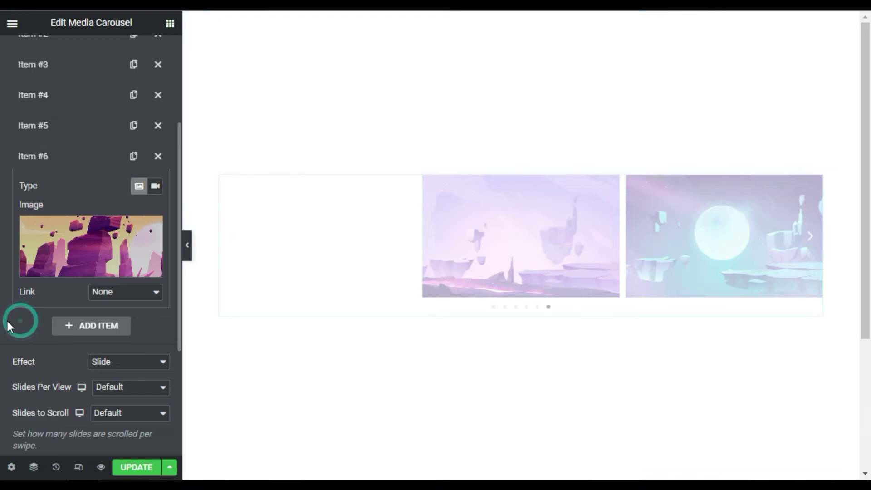
pyautogui.click(56, 161)
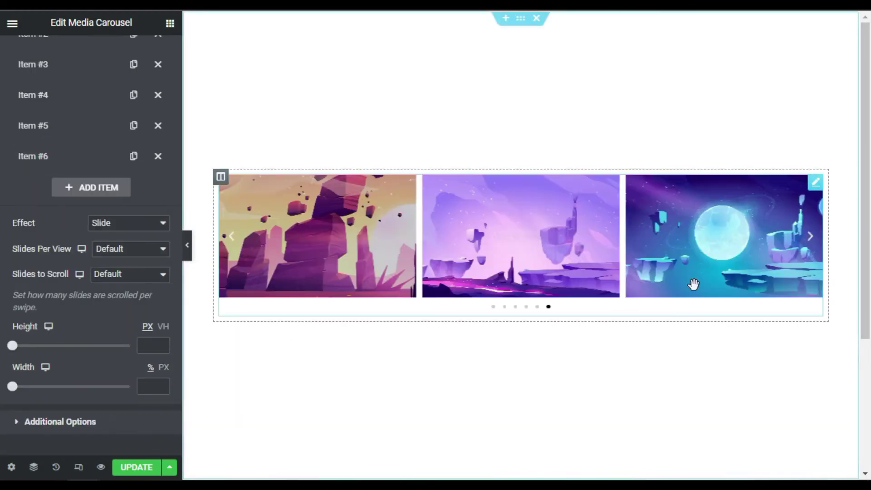
pyautogui.click(813, 240)
pyautogui.click(812, 239)
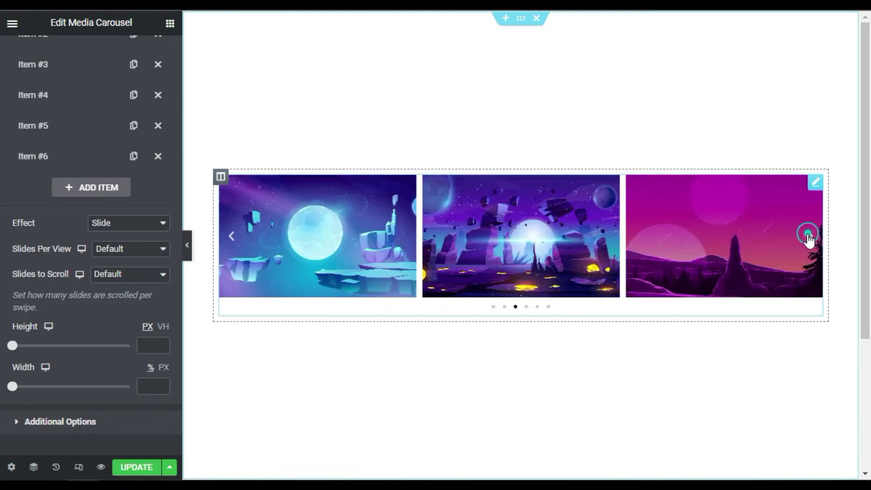
pyautogui.click(811, 238)
pyautogui.click(809, 237)
pyautogui.click(809, 239)
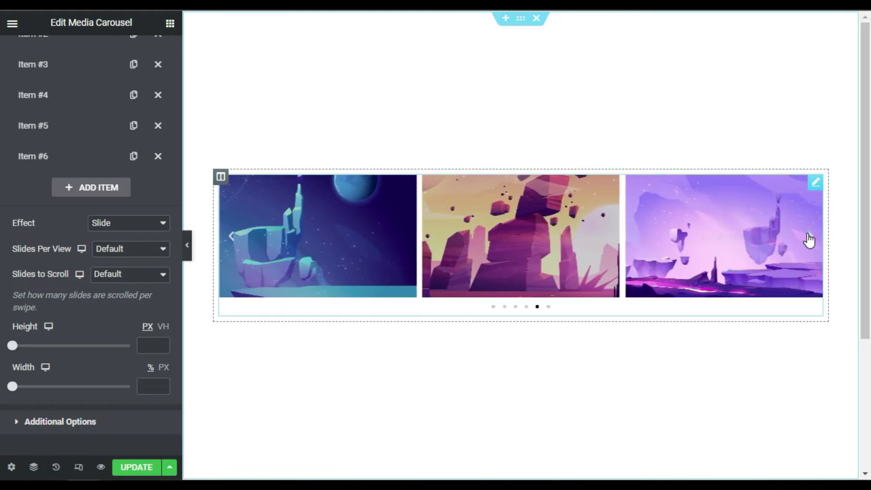
pyautogui.click(807, 239)
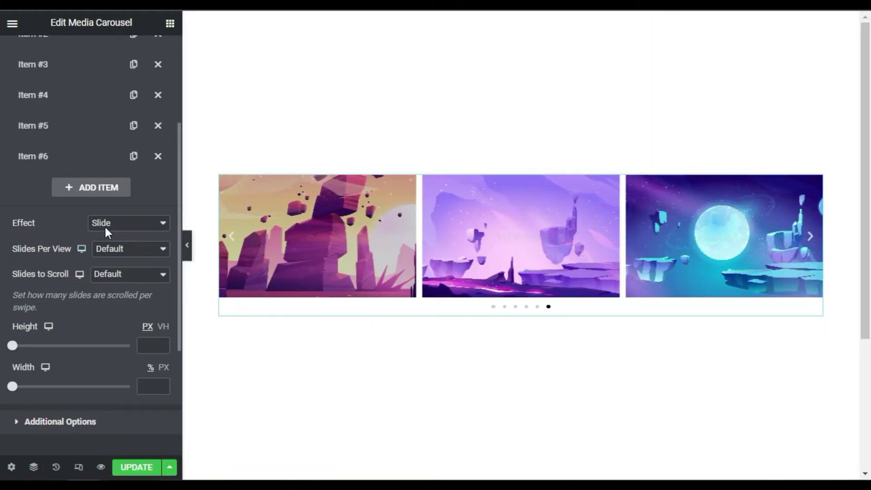
# Set Slides Per View to 1 and Slides to Scroll to 1.
pyautogui.click(148, 257)
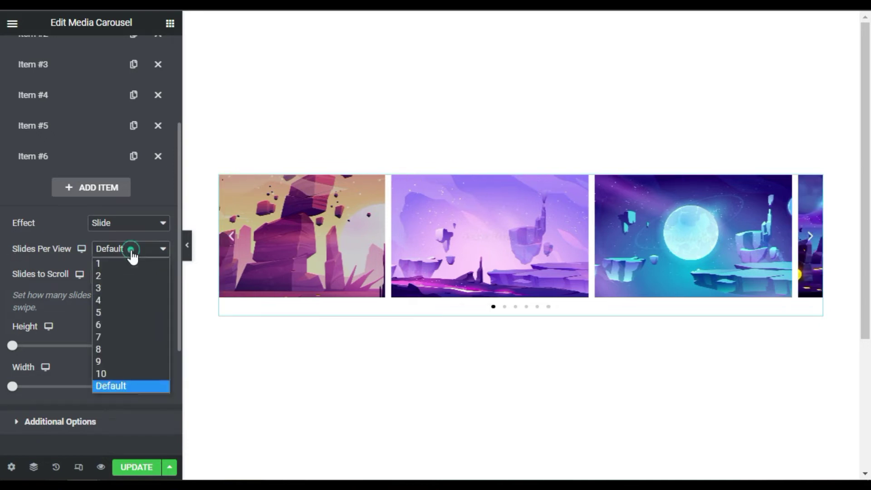
pyautogui.click(127, 262)
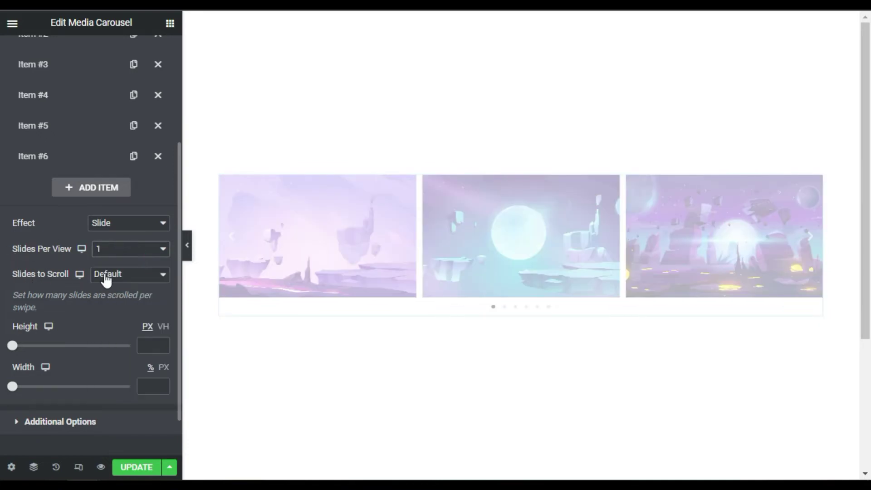
pyautogui.click(157, 276)
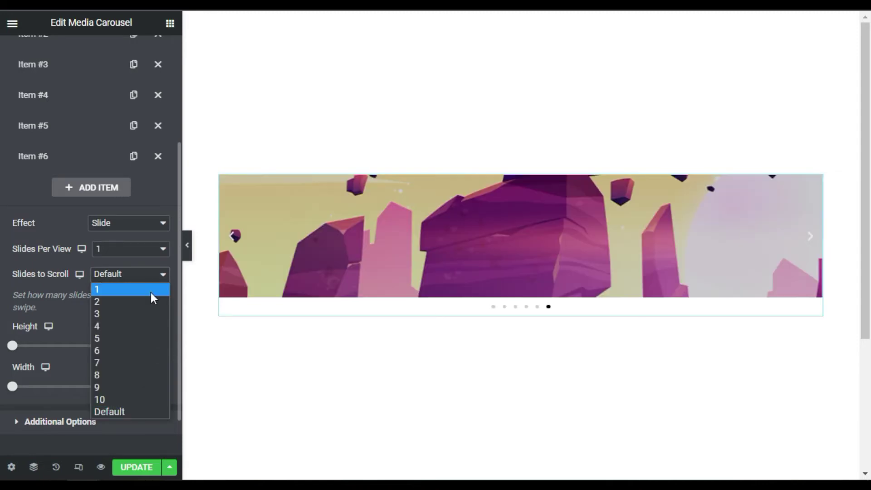
pyautogui.click(150, 292)
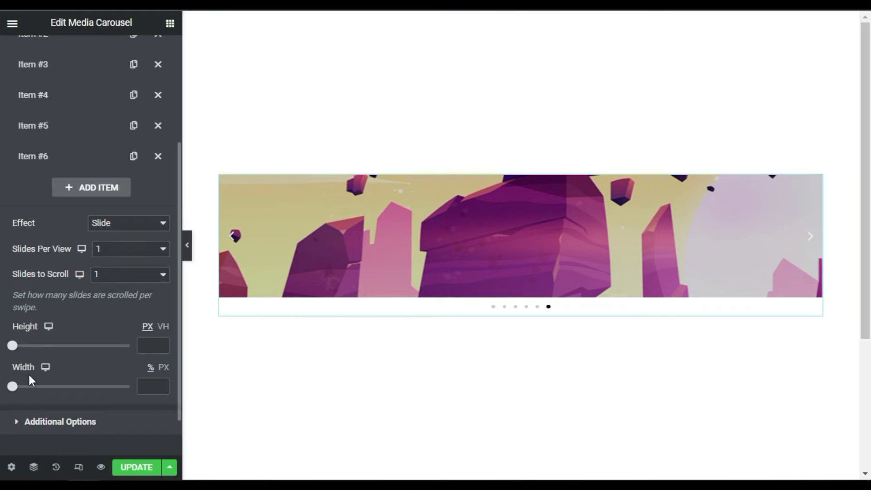
pyautogui.scroll(5, 69, 351)
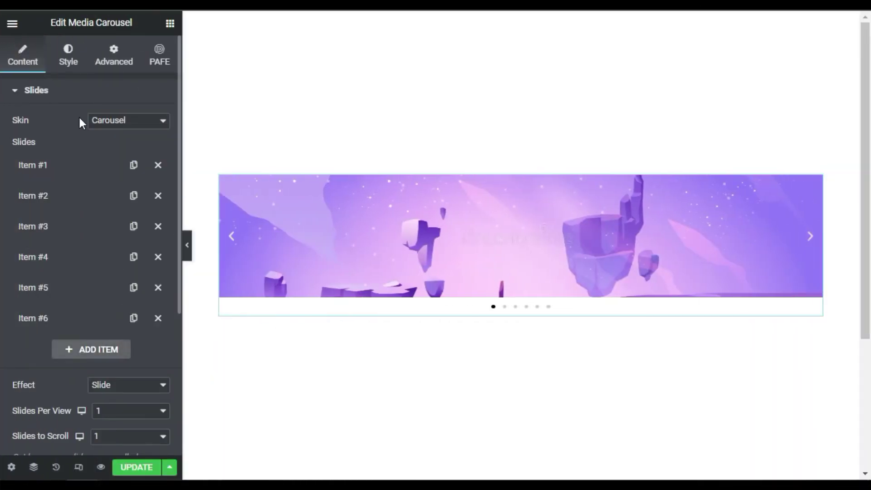
# Switch the carousel skin to Coverflow.
pyautogui.click(113, 122)
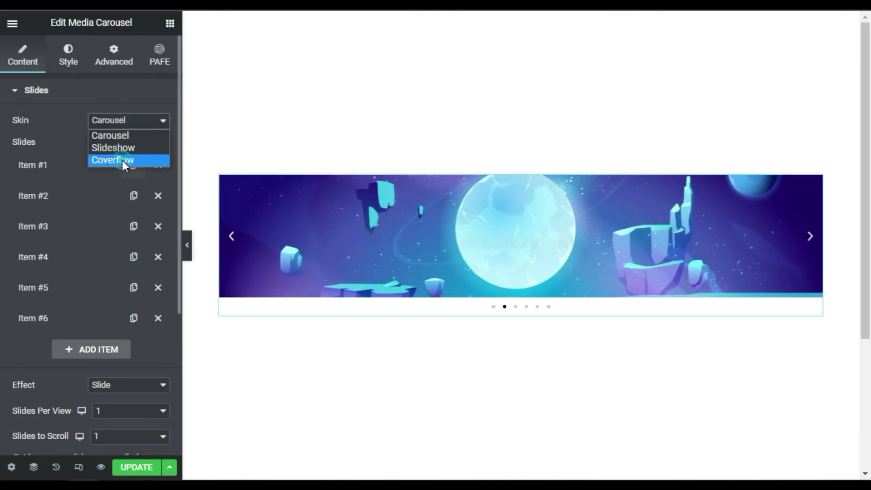
pyautogui.click(122, 160)
pyautogui.scroll(-2, 119, 303)
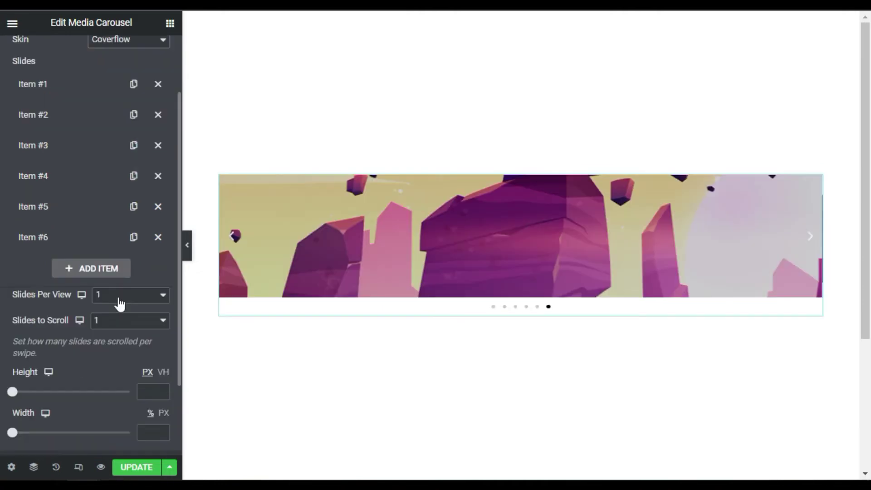
# Reset Slides Per View and Slides to Scroll to Default.
pyautogui.click(145, 298)
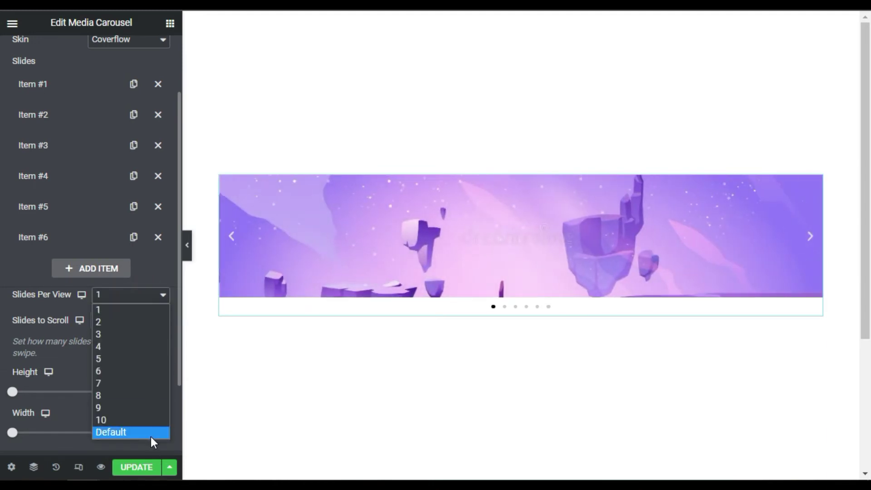
pyautogui.click(149, 434)
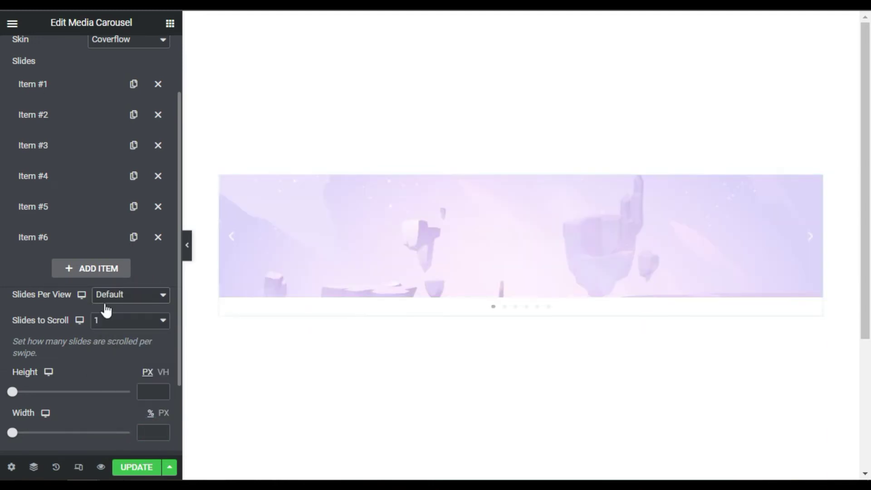
pyautogui.click(123, 327)
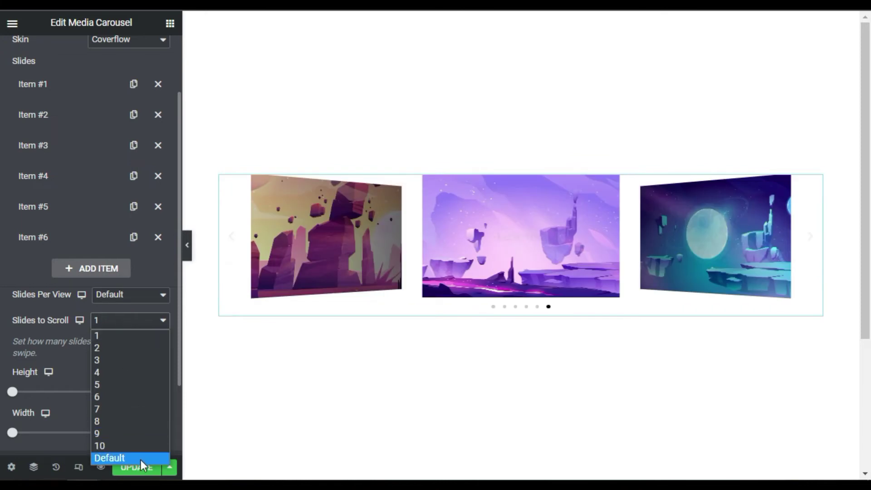
pyautogui.click(140, 459)
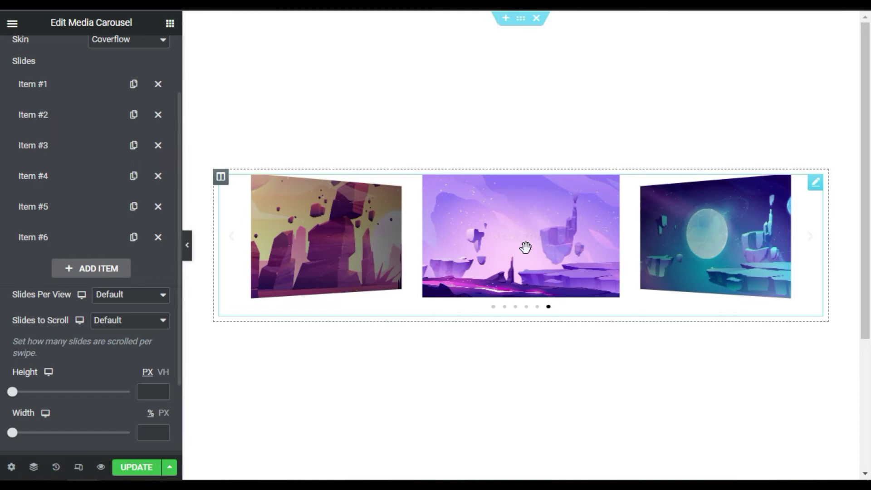
pyautogui.moveTo(525, 246); pyautogui.dragTo(477, 244)
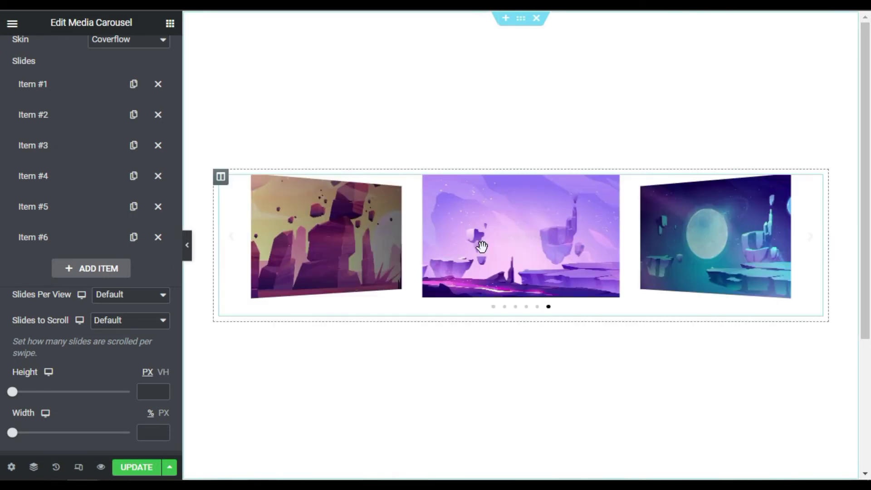
pyautogui.click(230, 236)
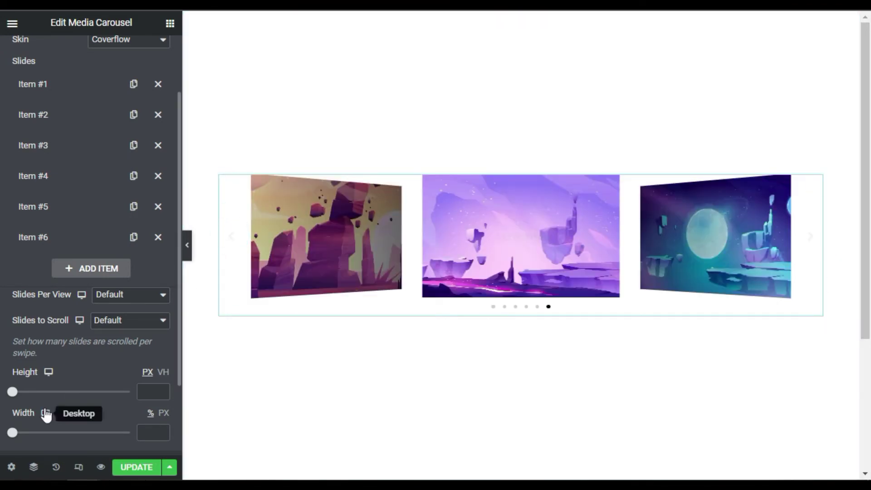
pyautogui.scroll(-3, 63, 344)
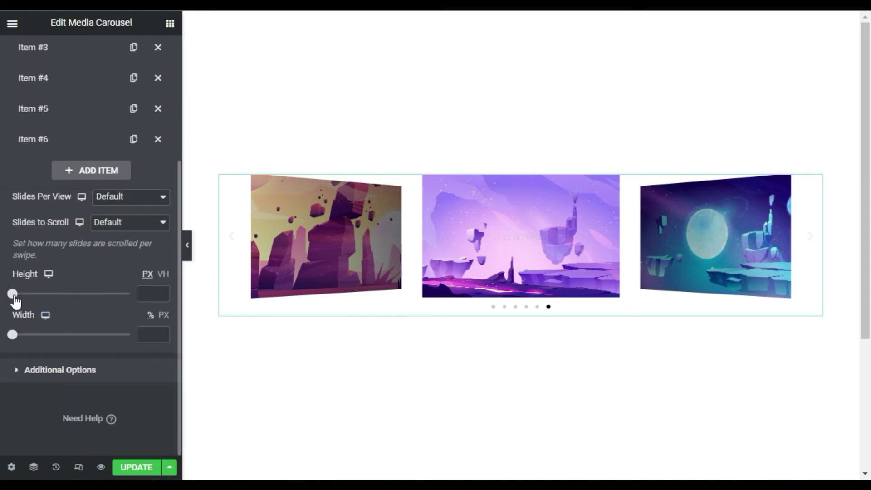
# Set the slide height to 590 px and clear Width back to default.
pyautogui.moveTo(14, 296); pyautogui.dragTo(77, 301)
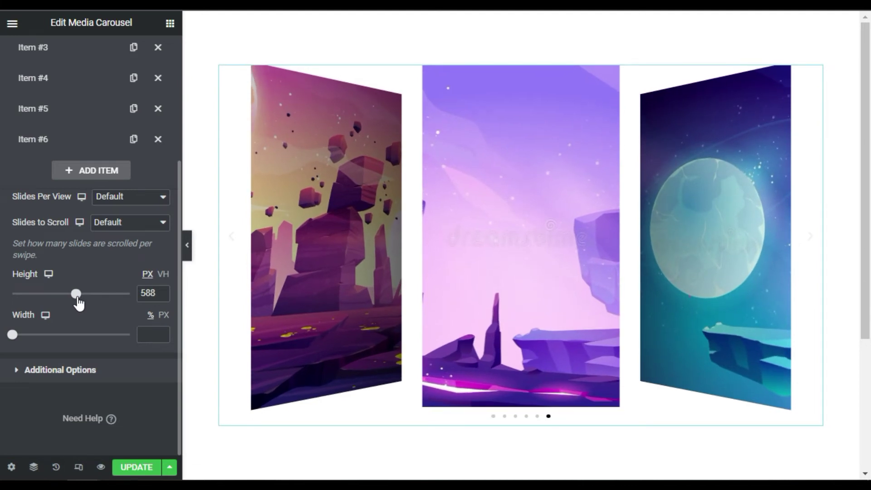
pyautogui.click(162, 290)
pyautogui.click(162, 291)
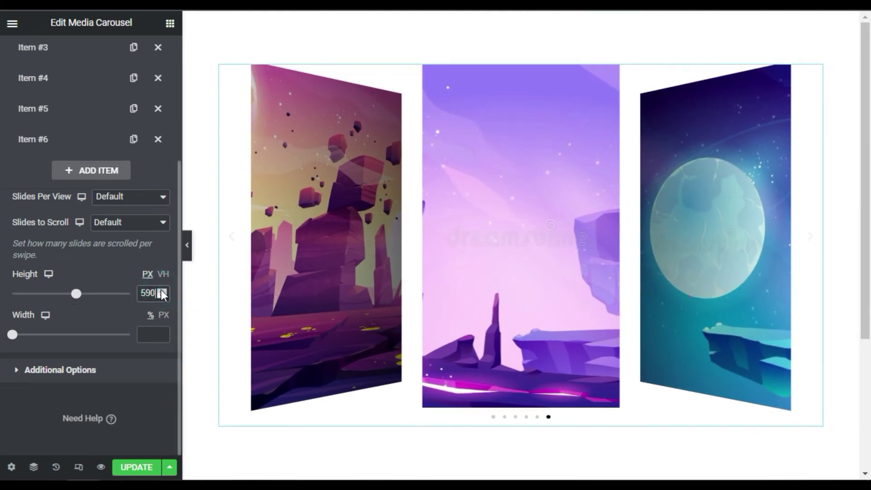
pyautogui.moveTo(14, 338); pyautogui.dragTo(134, 335)
pyautogui.press('BackSpace')
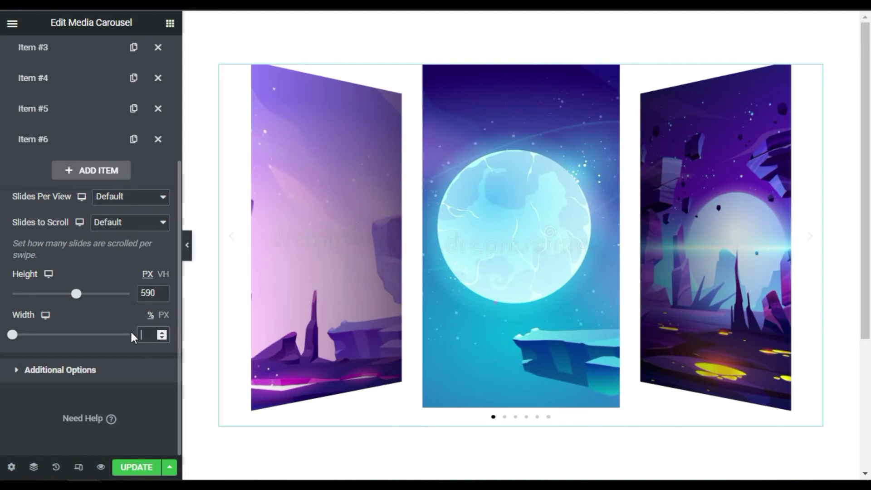
# Page the carousel preview back several slides and expand Additional Options.
pyautogui.click(231, 245)
pyautogui.click(231, 245)
pyautogui.click(232, 245)
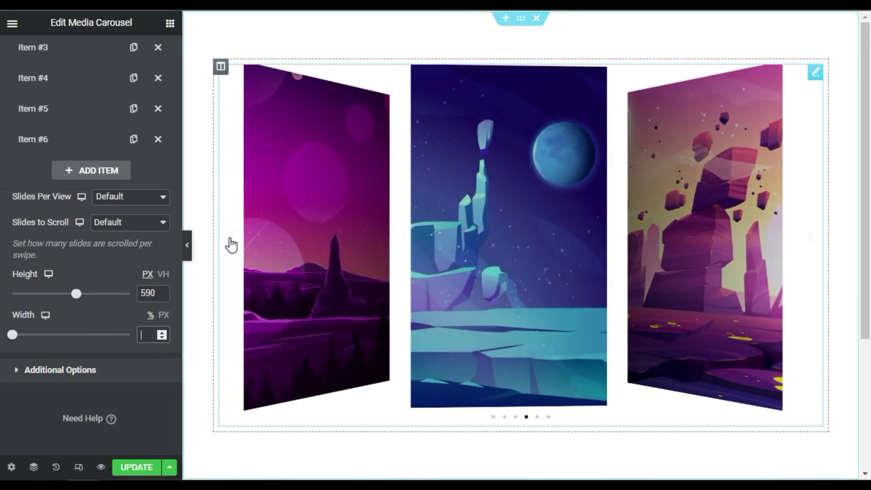
pyautogui.click(231, 244)
pyautogui.click(231, 244)
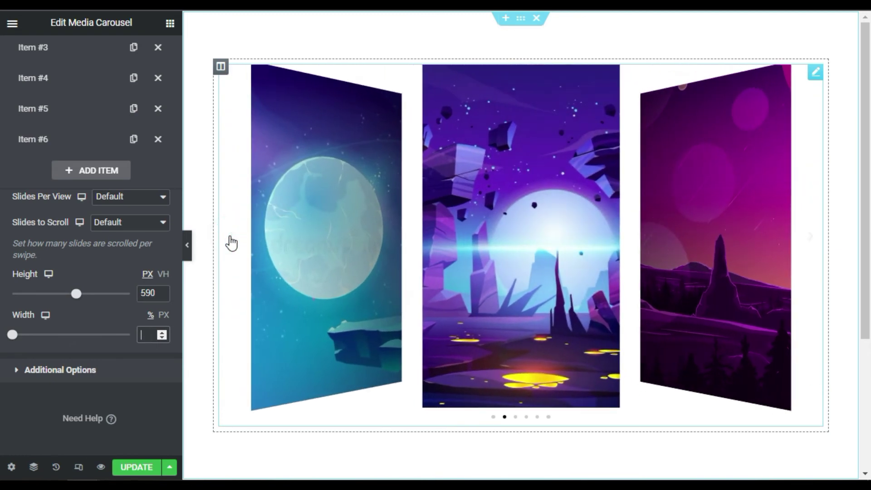
pyautogui.click(39, 369)
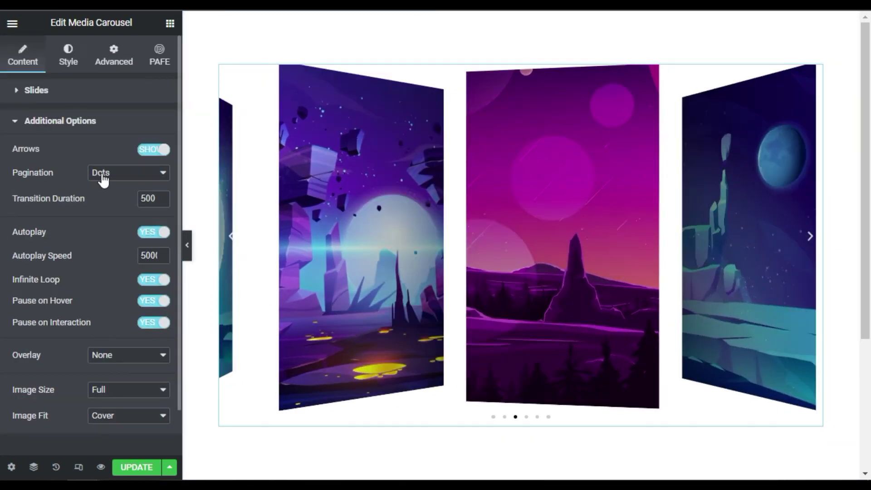
# Set Pagination to None, leaving transition duration 500 and autoplay speed 5000 unchanged.
pyautogui.click(102, 175)
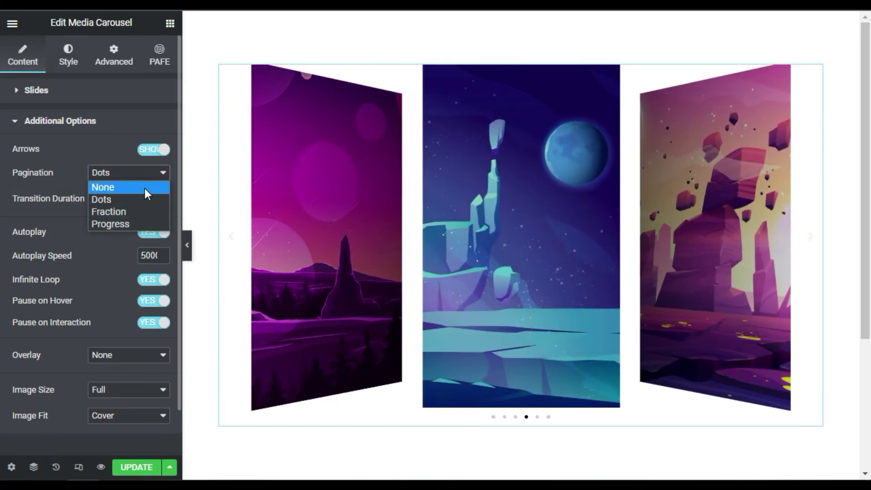
pyautogui.click(145, 188)
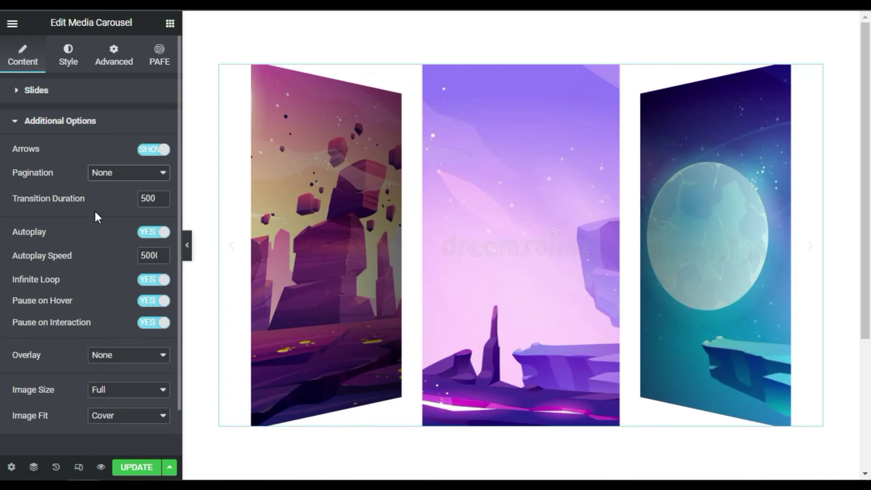
pyautogui.moveTo(155, 200); pyautogui.dragTo(143, 201)
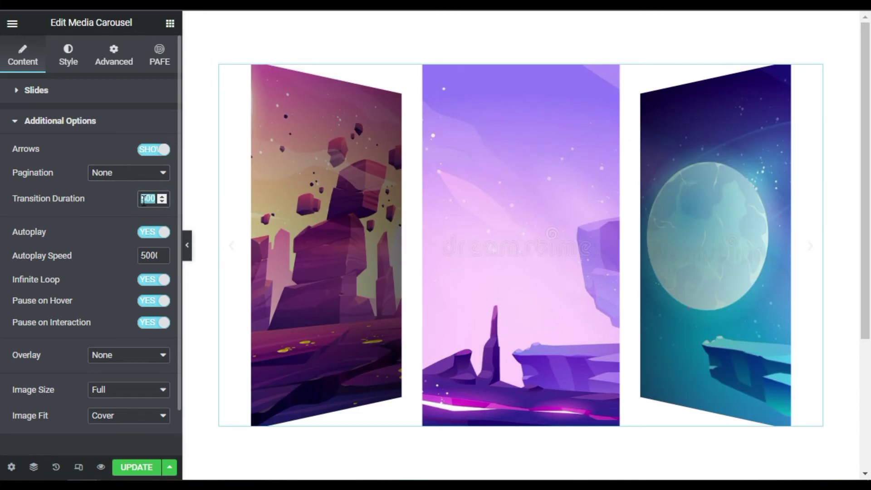
pyautogui.click(101, 196)
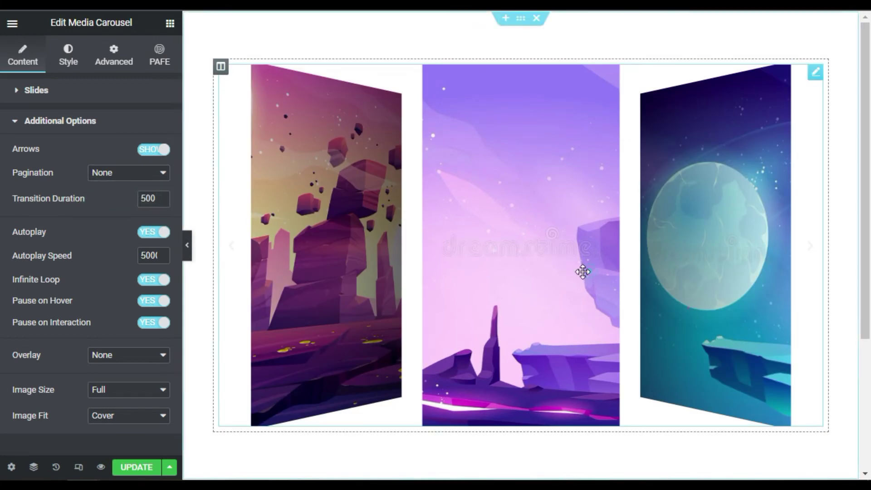
pyautogui.moveTo(583, 272); pyautogui.dragTo(549, 265)
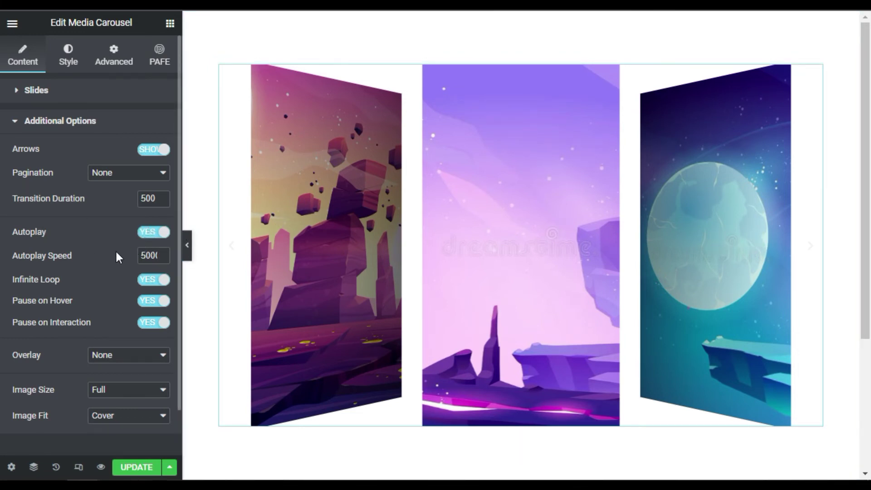
pyautogui.doubleClick(144, 256)
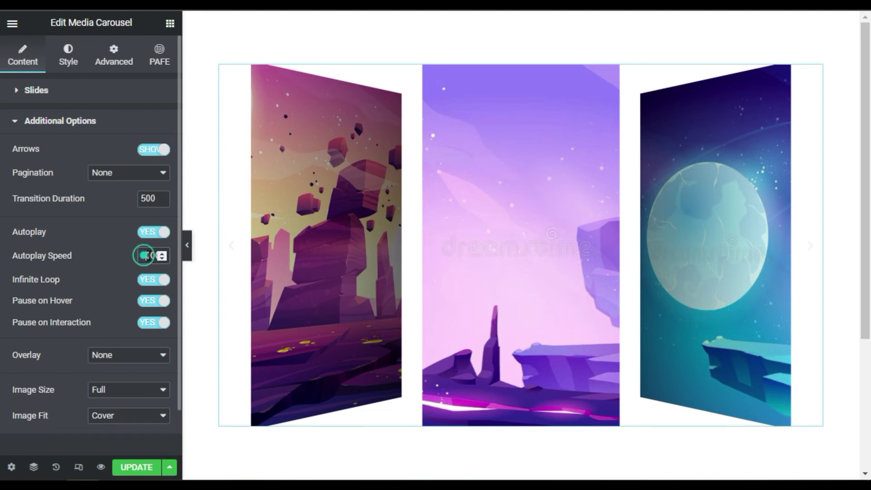
pyautogui.click(90, 258)
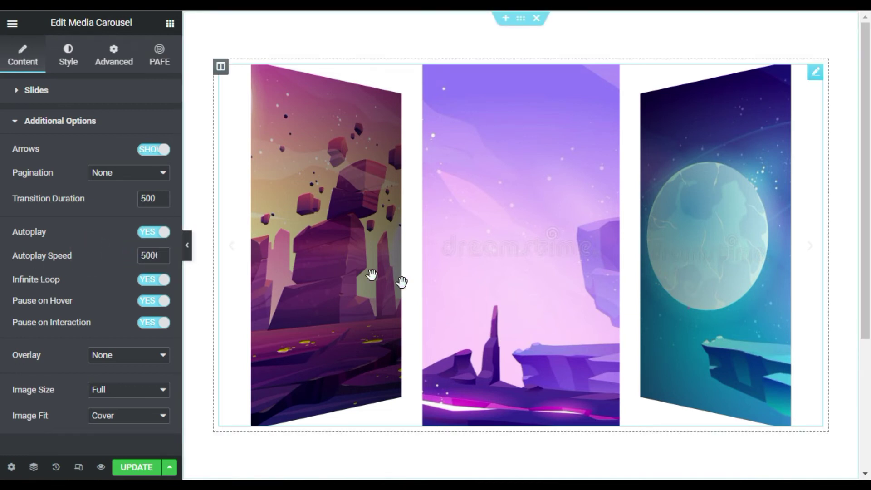
pyautogui.click(498, 304)
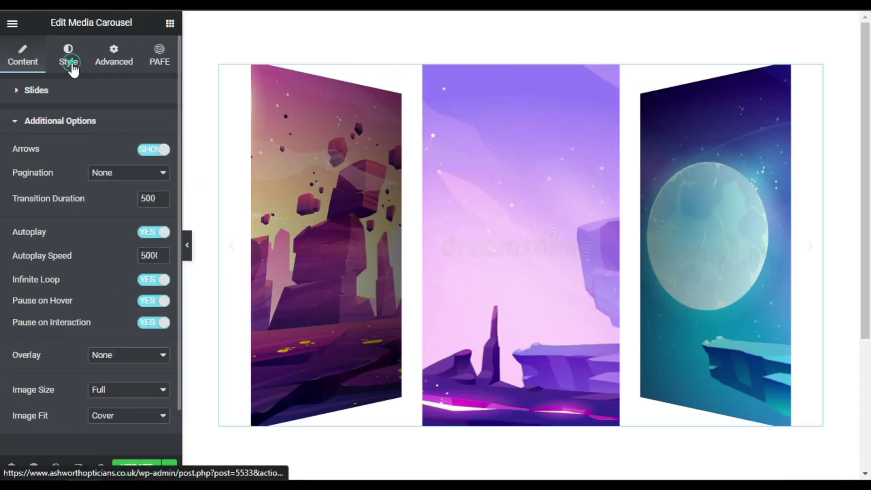
# In the Style settings, drag Space Between to 0 and expand the Navigation section.
pyautogui.click(71, 64)
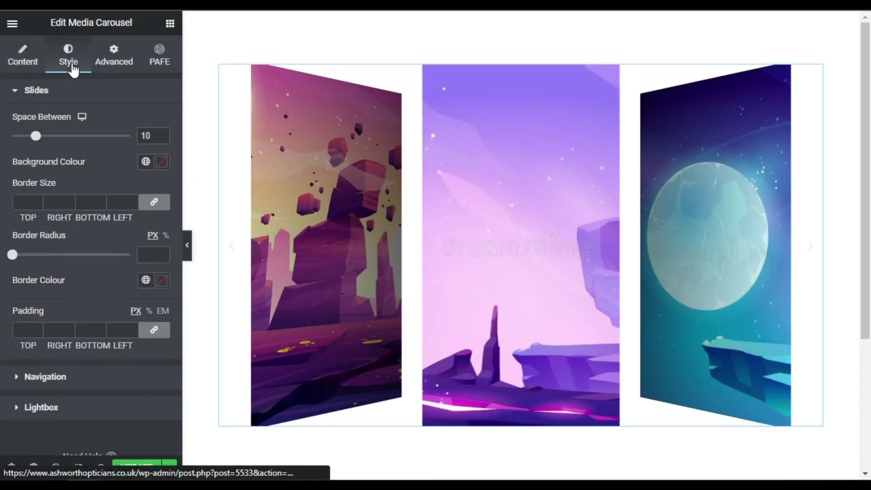
pyautogui.moveTo(35, 137); pyautogui.dragTo(6, 167)
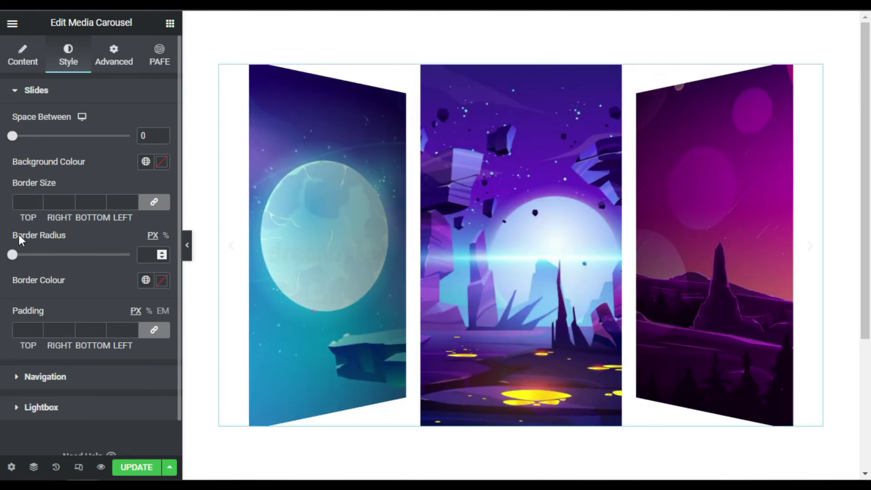
pyautogui.moveTo(18, 235); pyautogui.dragTo(85, 236)
pyautogui.click(106, 405)
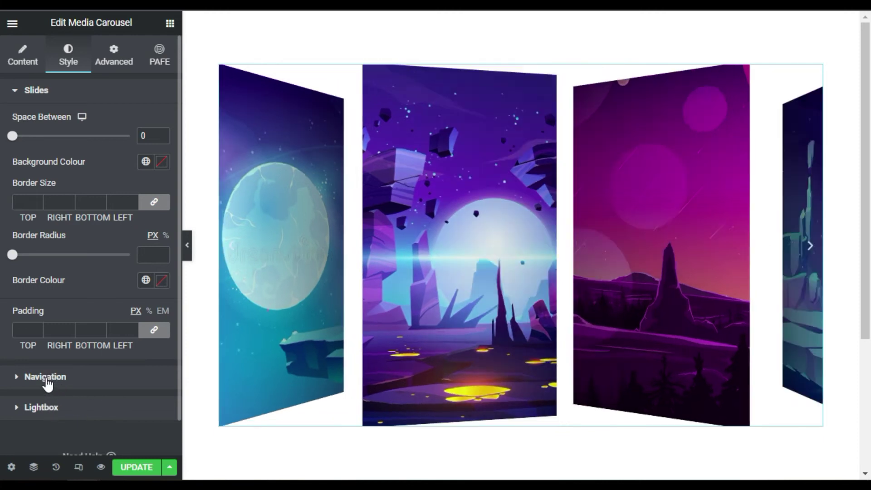
pyautogui.click(46, 380)
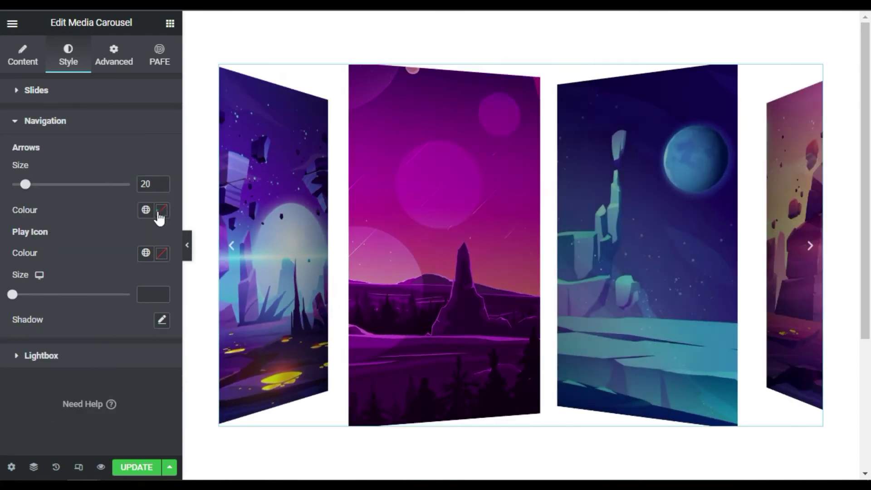
# Make the arrows black (#000000) at size 25 and update the page.
pyautogui.click(159, 215)
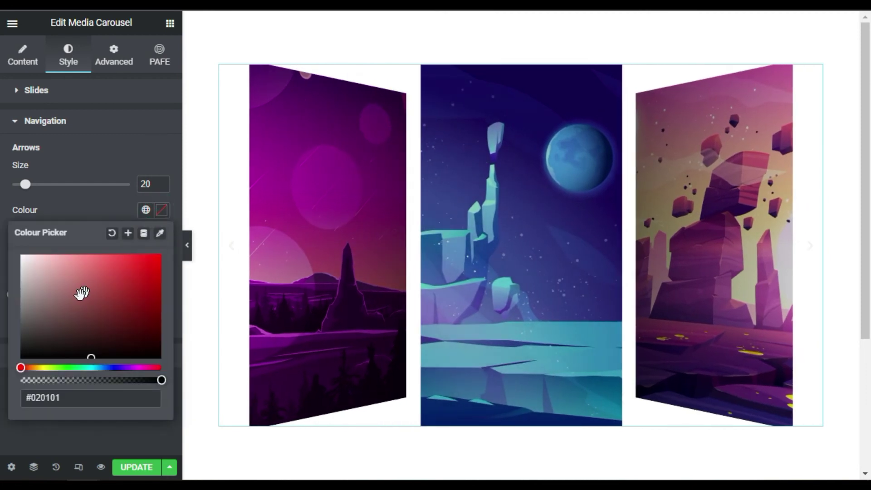
pyautogui.moveTo(8, 396); pyautogui.dragTo(7, 397)
pyautogui.click(95, 209)
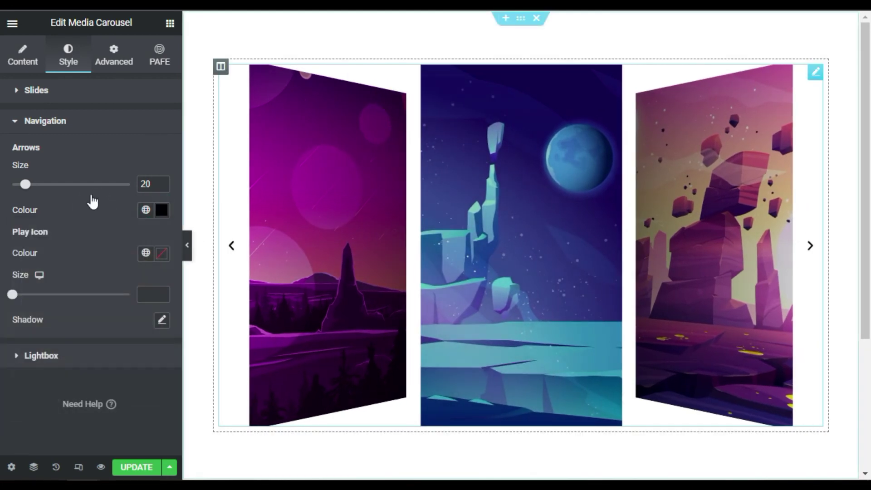
pyautogui.moveTo(25, 186); pyautogui.dragTo(39, 193)
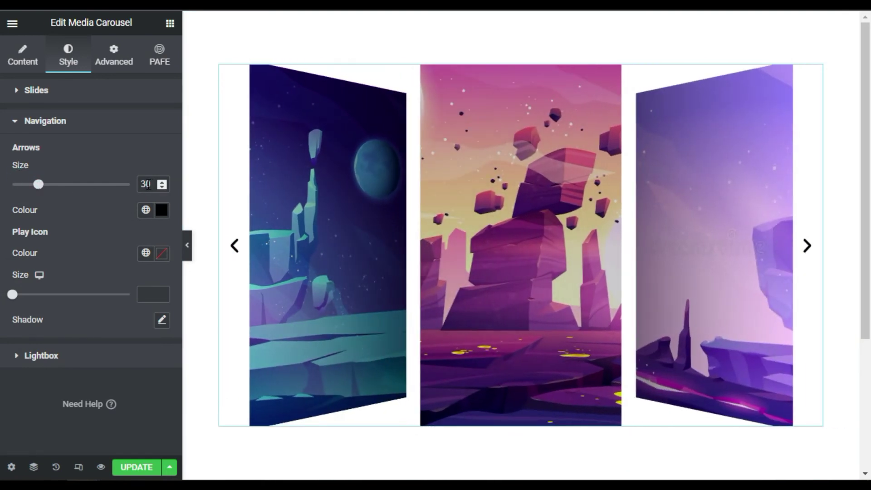
pyautogui.doubleClick(140, 182)
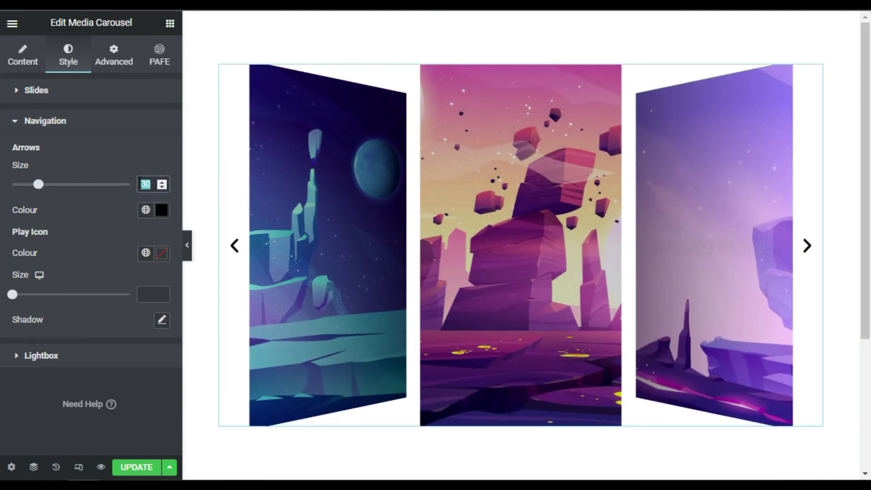
pyautogui.write('25')
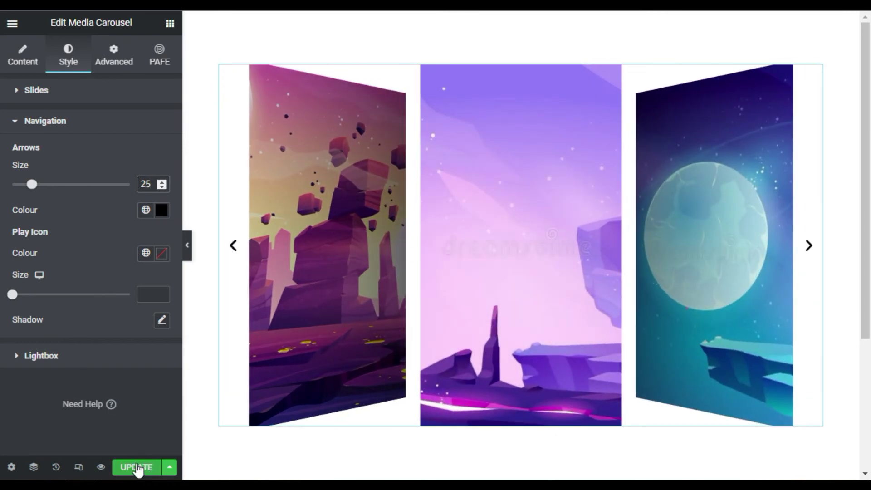
pyautogui.click(137, 467)
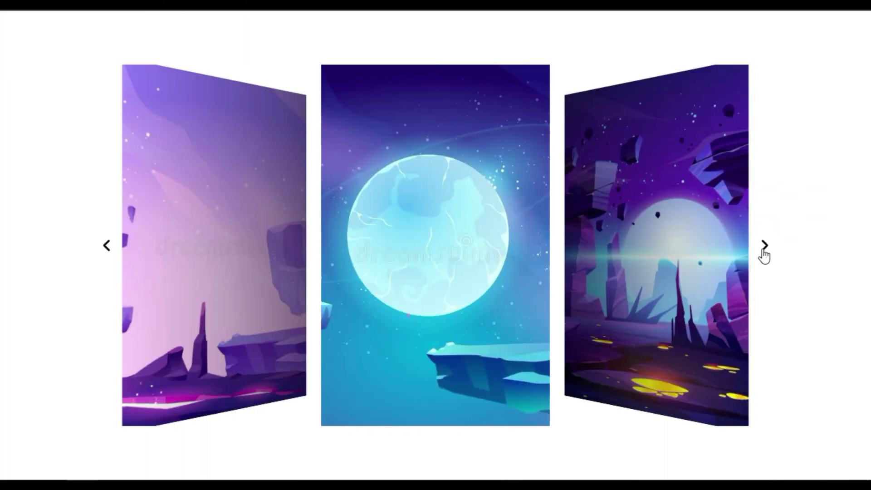
# Swipe the coverflow carousel on the live page to the next space image.
pyautogui.moveTo(470, 292); pyautogui.dragTo(238, 303)
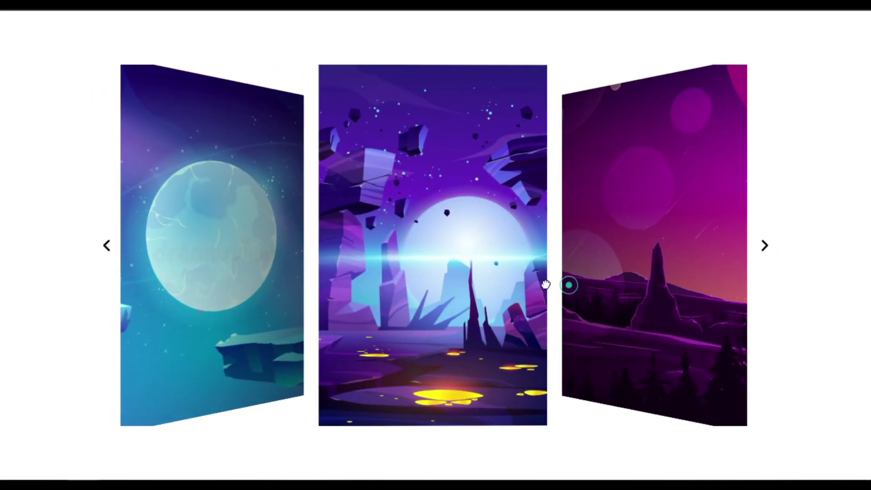